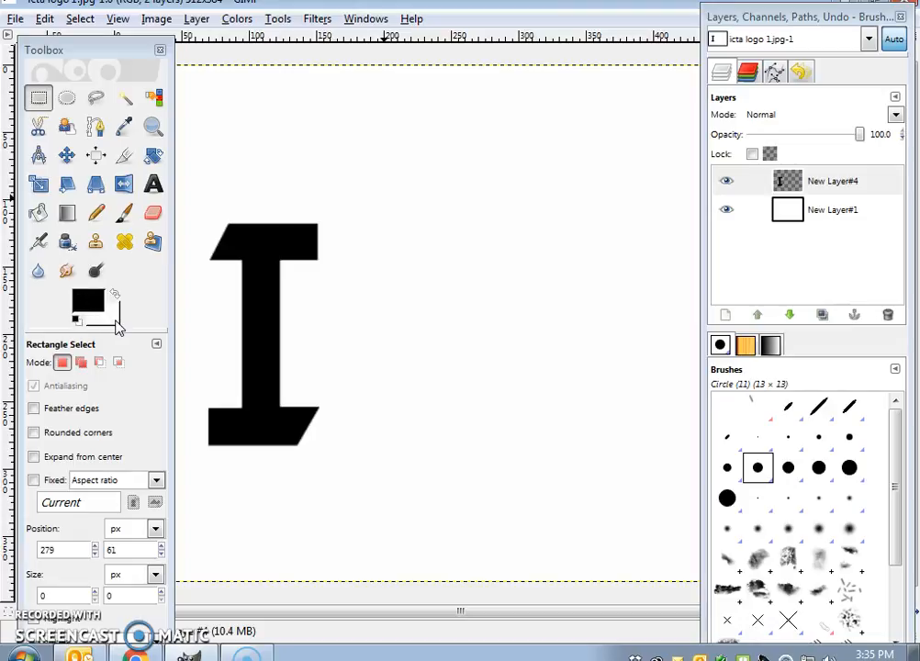
Step: Open the foreground color for editing and move its dialog off the toolbox
click(115, 294)
click(114, 292)
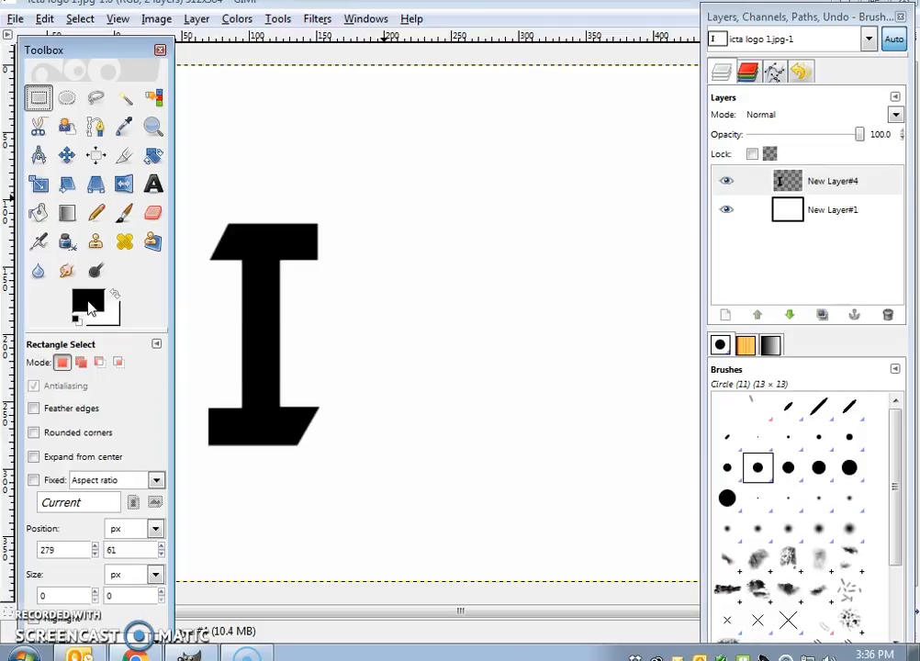
click(89, 308)
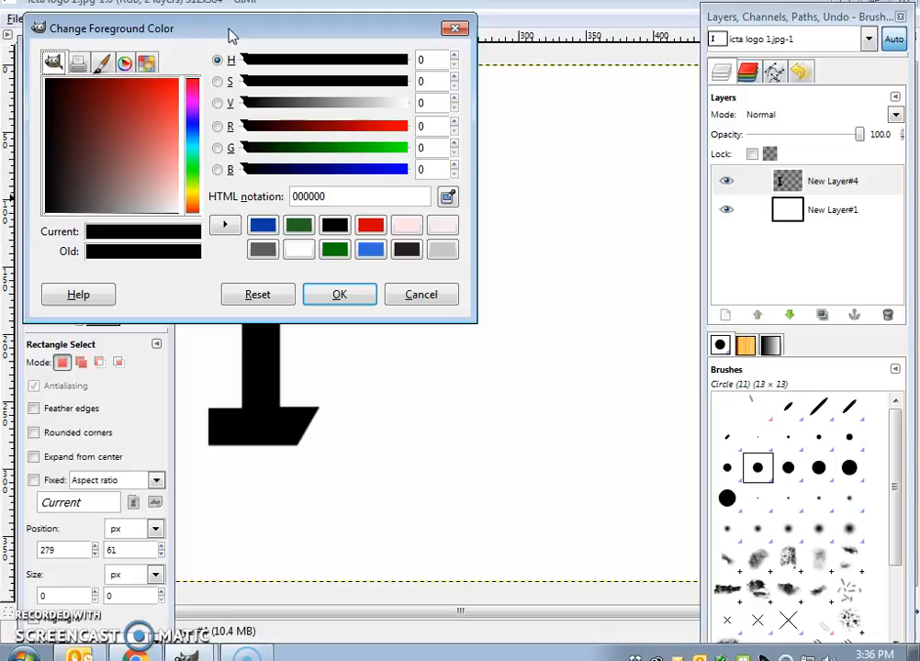
drag(229, 35, 268, 37)
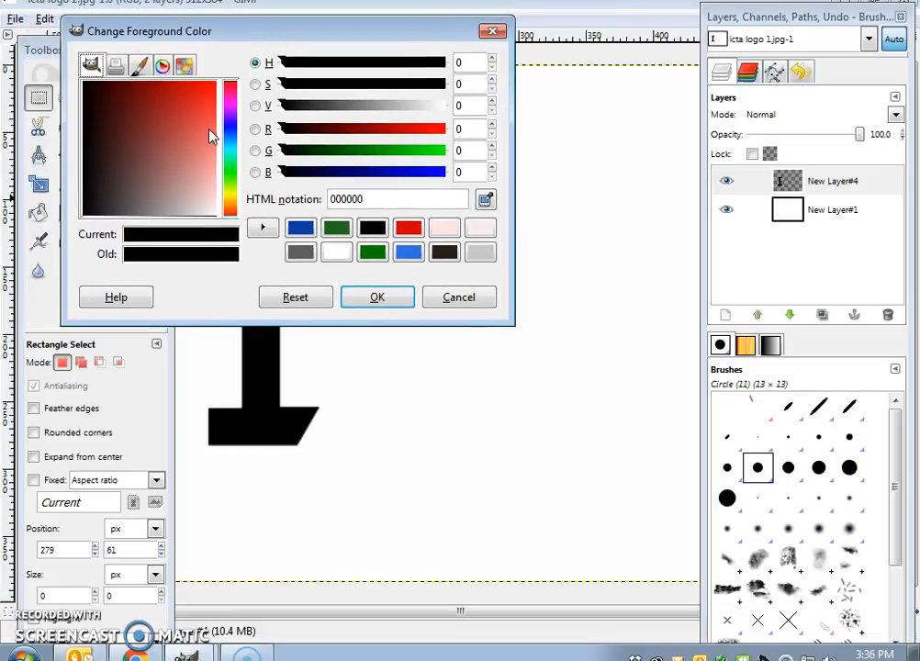
Step: Try out several red shades of varying saturation and brightness for the foreground color
click(194, 107)
click(168, 134)
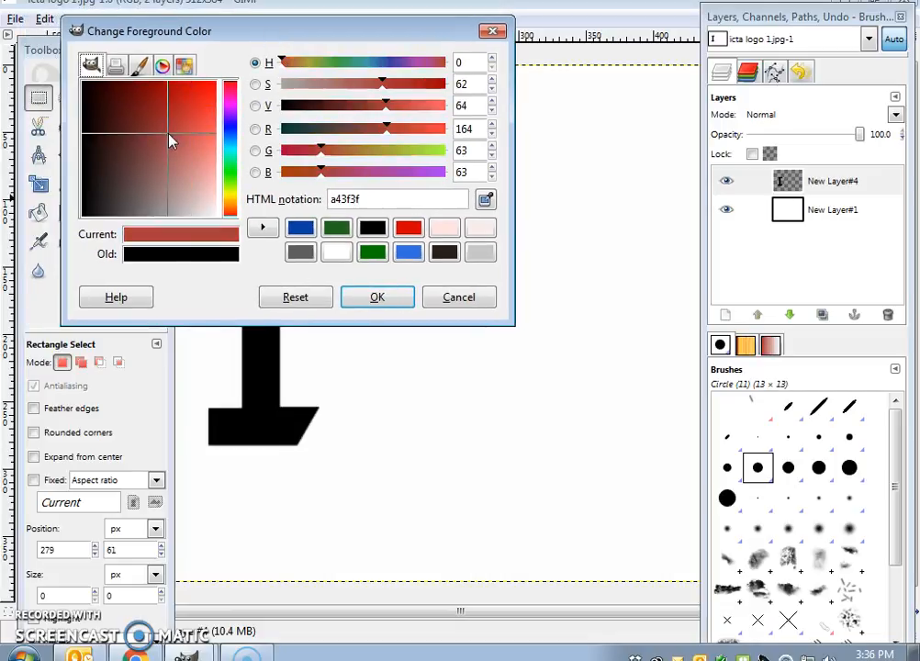
drag(139, 181, 187, 159)
click(138, 193)
click(104, 135)
click(142, 109)
click(174, 164)
click(185, 183)
click(191, 124)
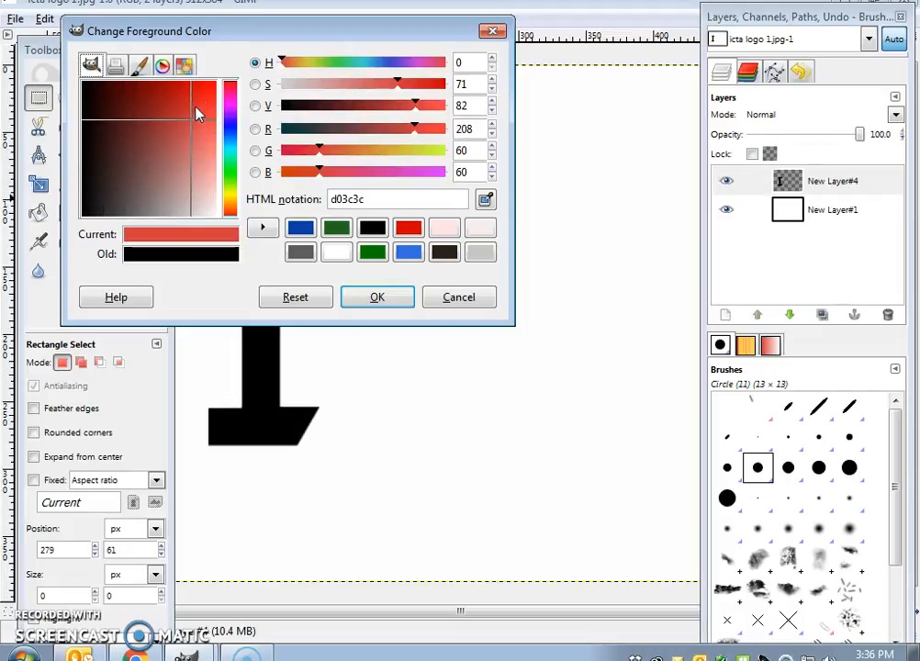
click(212, 93)
click(217, 86)
click(155, 135)
click(142, 178)
click(190, 157)
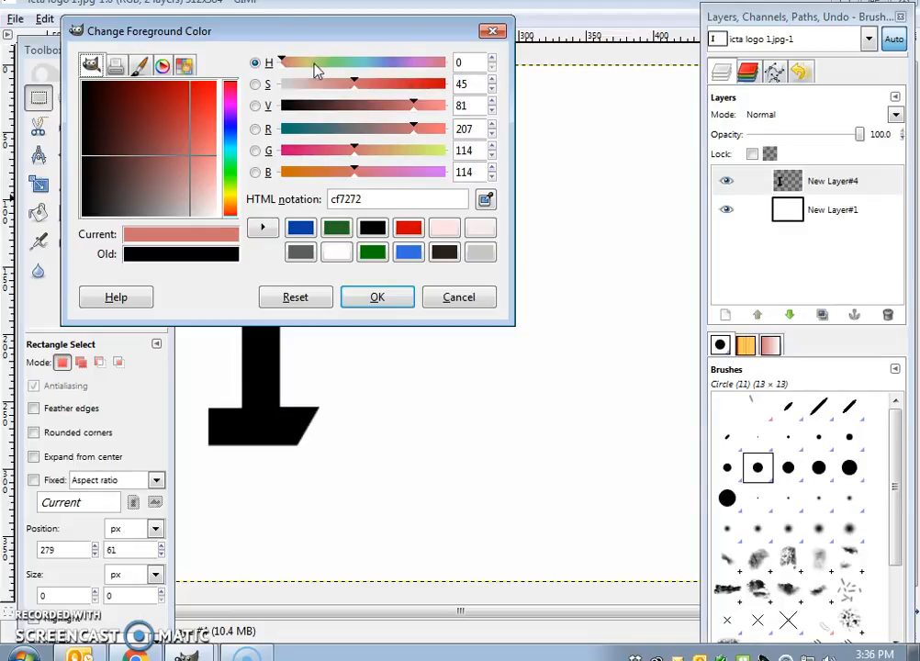
Step: Shift the foreground color's hue to 137 and choose the vivid green 23de58
drag(288, 65, 349, 82)
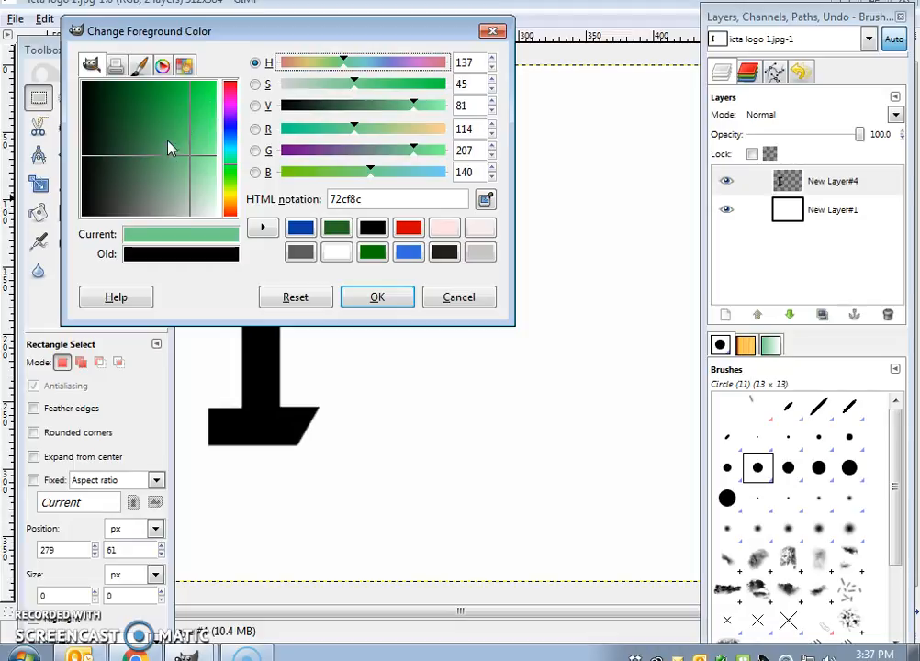
mouse_move(204, 110)
mouse_down()
mouse_move(193, 110)
mouse_move(199, 103)
mouse_up()
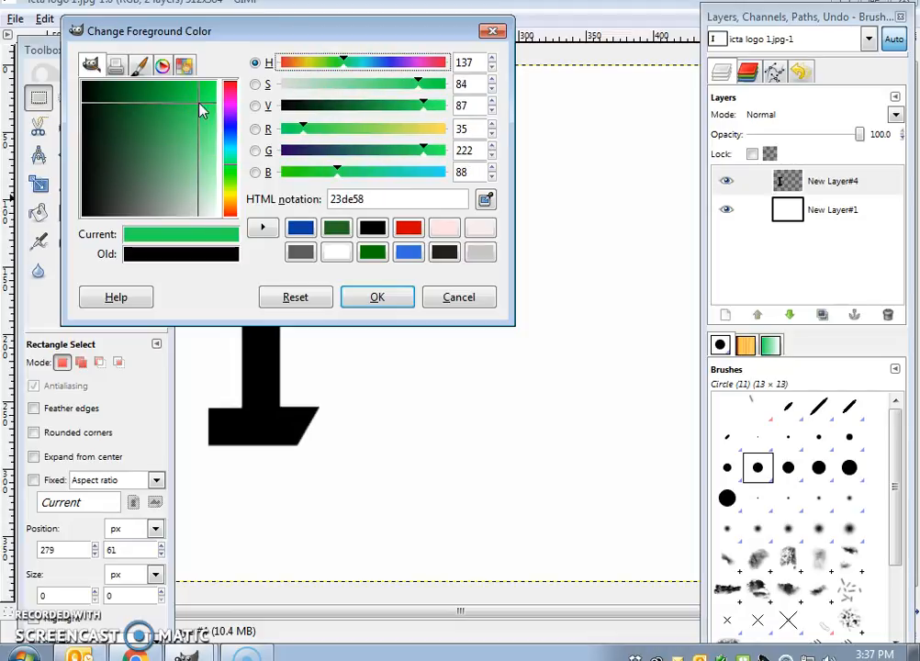
click(375, 301)
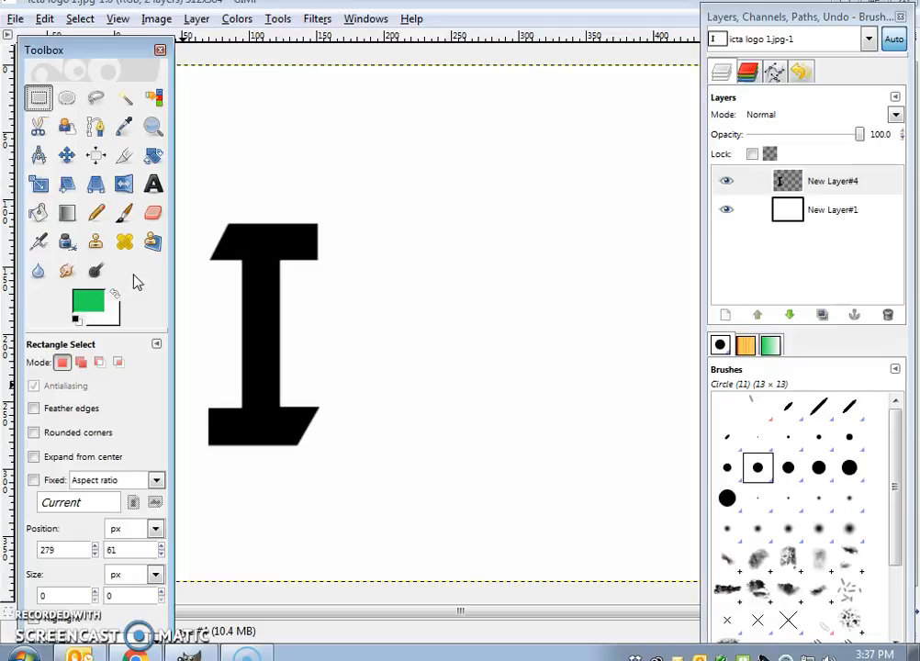
Step: Bucket-fill the black letter I on New Layer#4 with the green foreground color, and return to the Rectangle Select tool
click(37, 212)
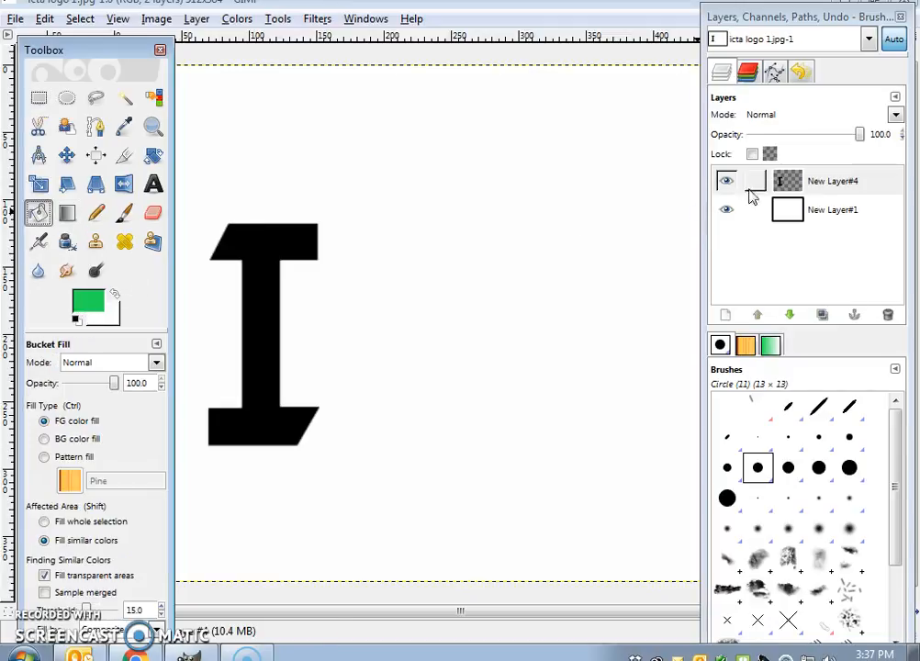
click(749, 188)
click(262, 303)
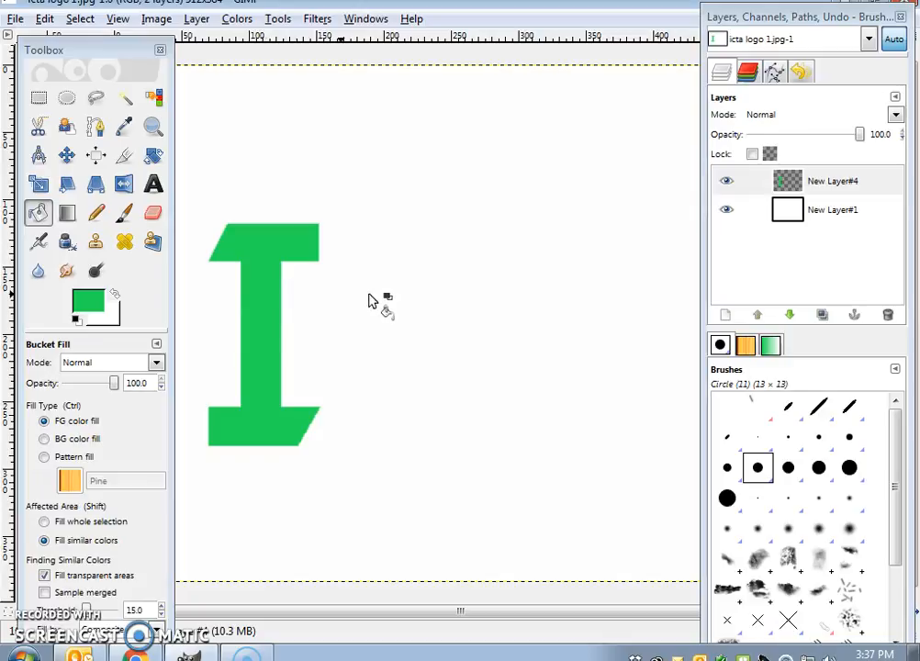
click(39, 97)
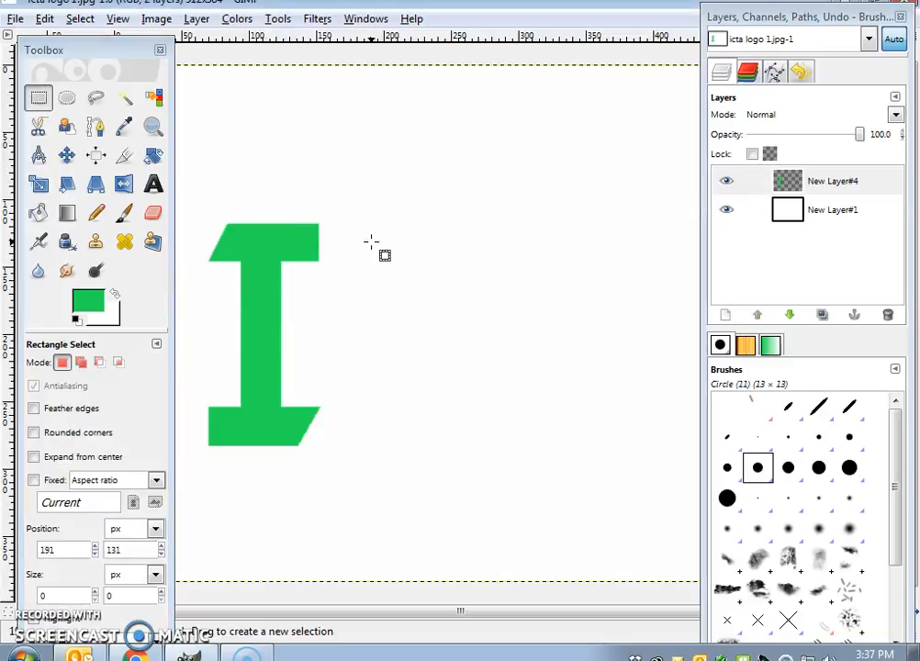
Step: Duplicate the layer that holds the green letter I
click(725, 315)
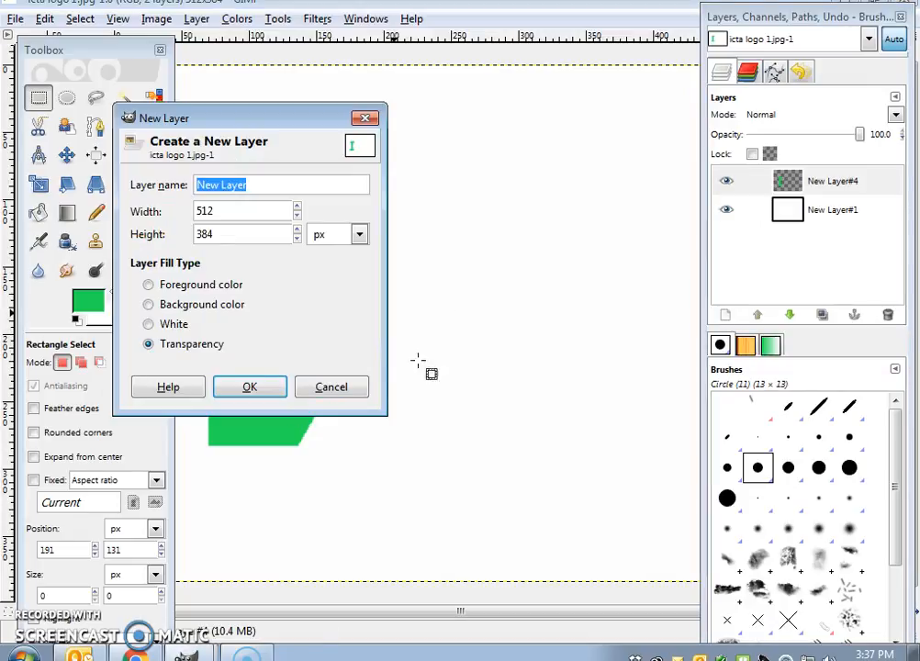
click(356, 389)
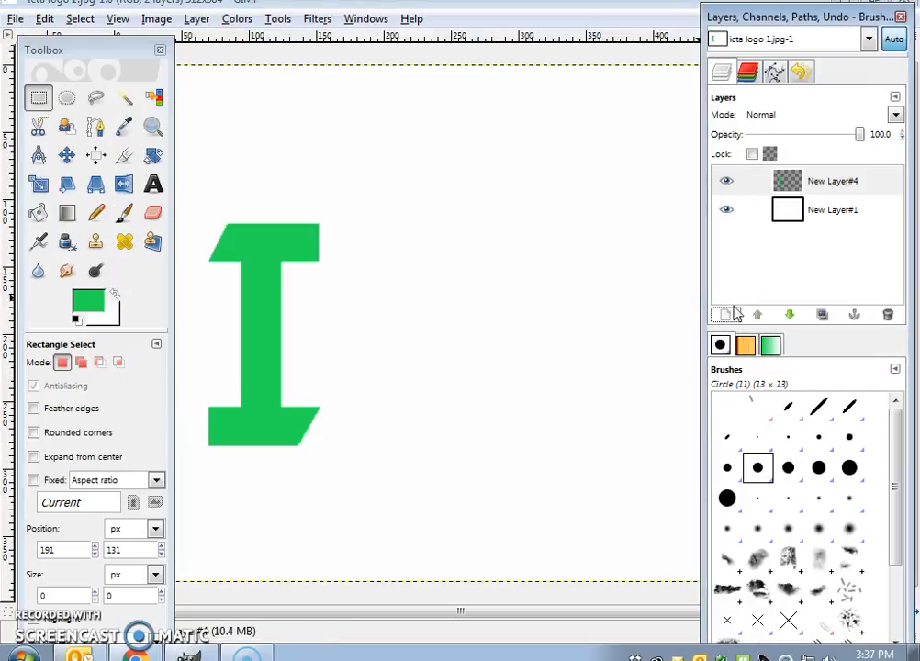
right_click(860, 186)
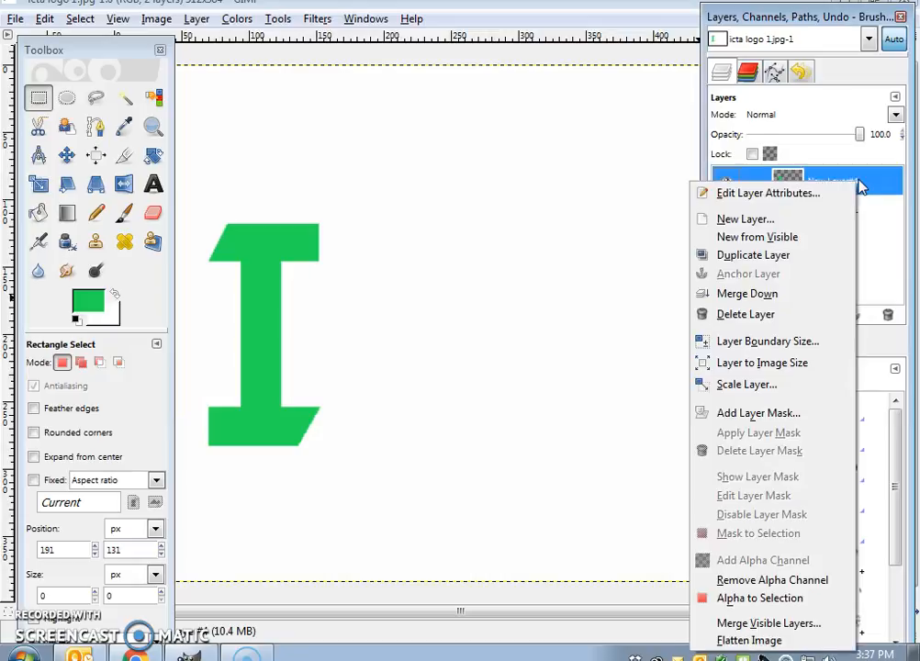
click(797, 257)
Step: Toggle the visibility of the duplicate and original letter layers to compare them
click(726, 184)
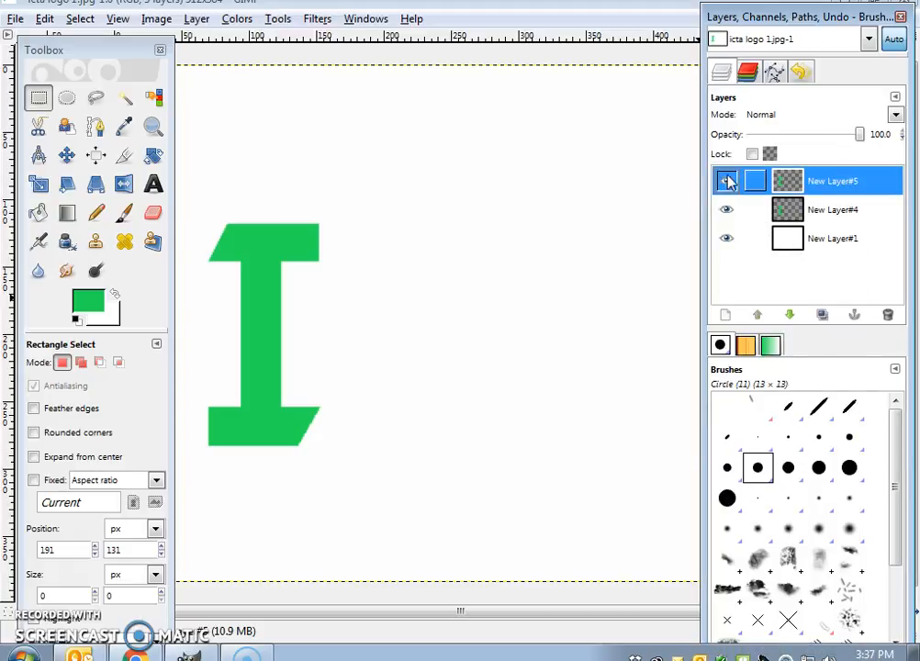
click(726, 210)
click(726, 181)
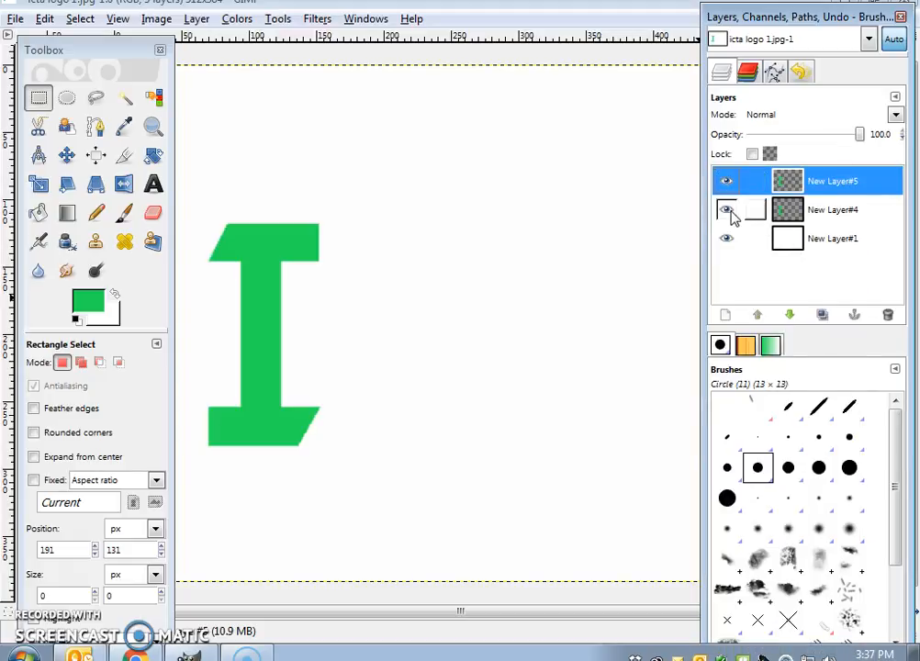
click(726, 209)
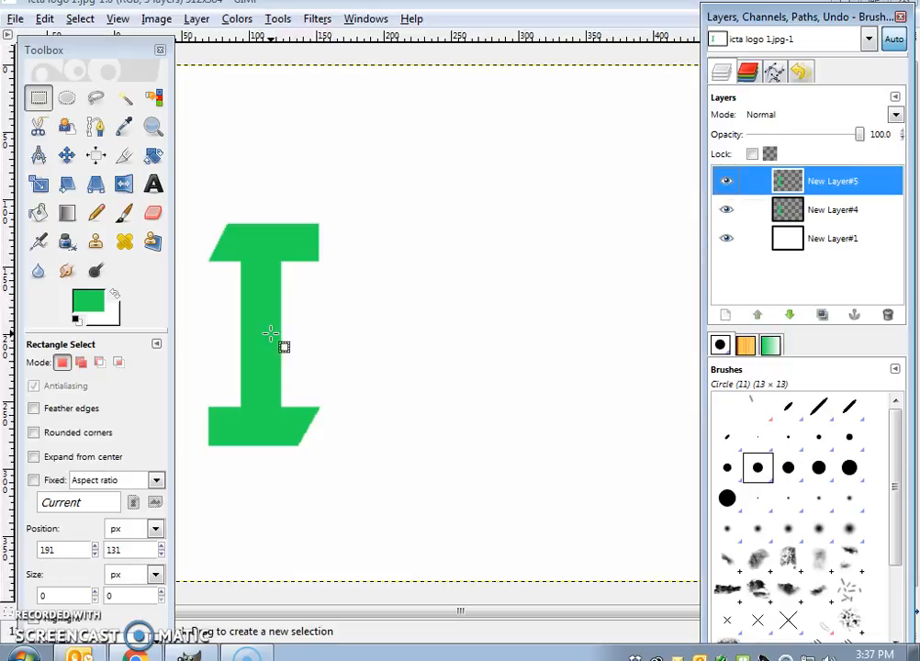
Step: Swap the foreground and background colors and open the foreground color for editing
click(115, 295)
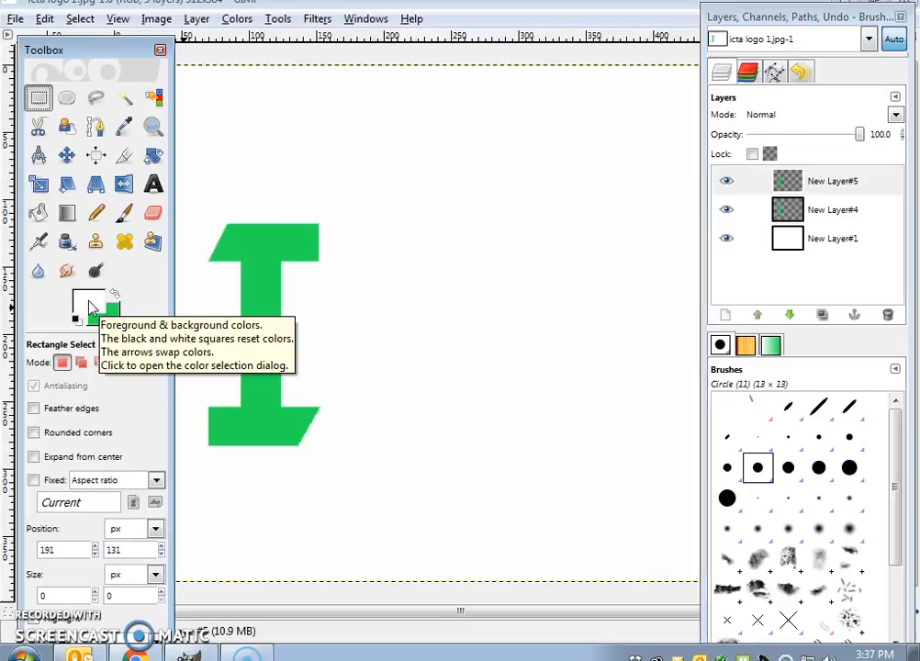
click(90, 307)
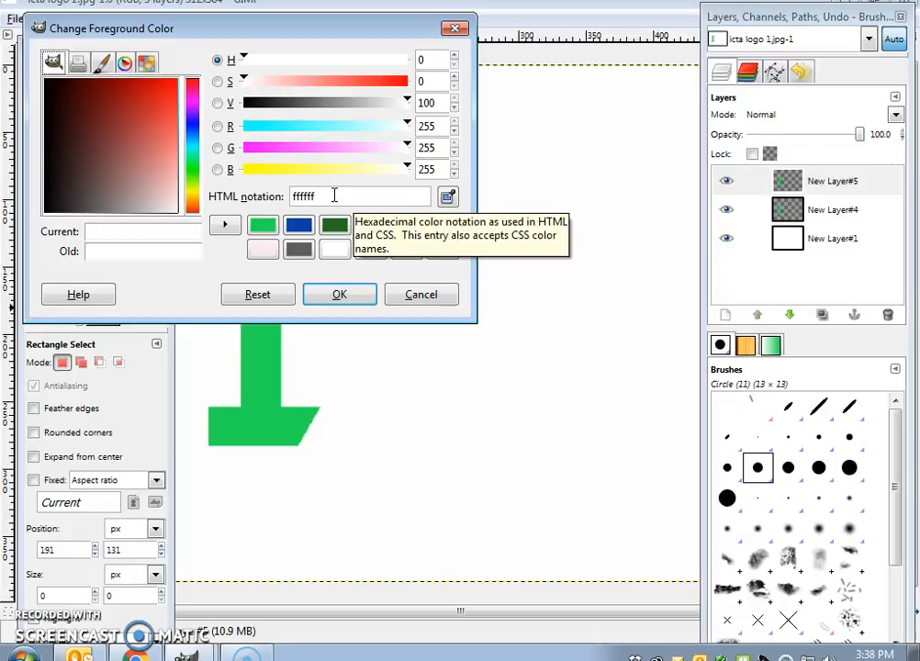
Step: Switch to Chrome, browse the favorite colors on color-hex.com and open the details of the orange #ff5a00
click(135, 654)
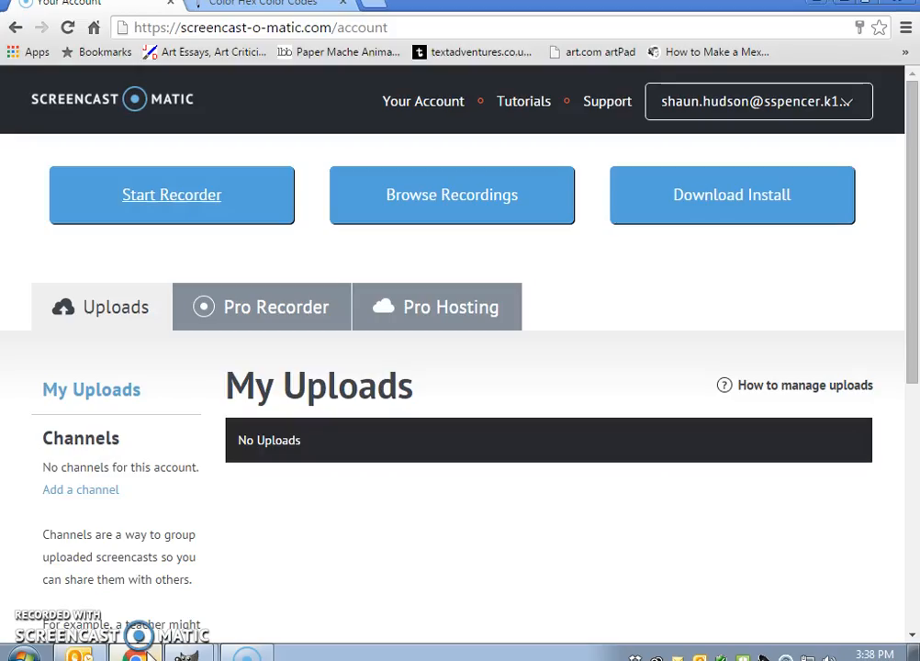
click(234, 7)
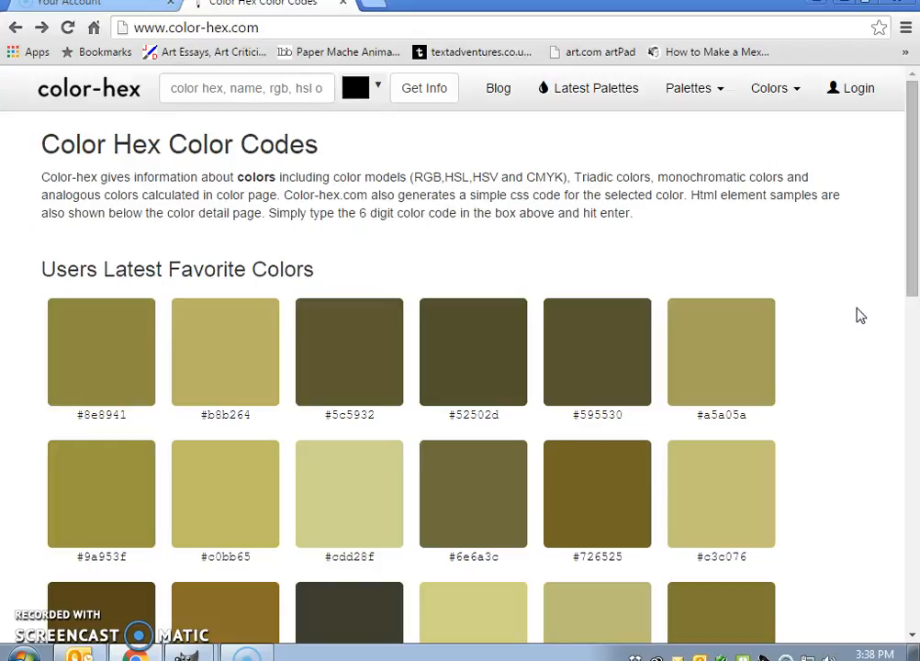
scroll(860, 315, down, 1)
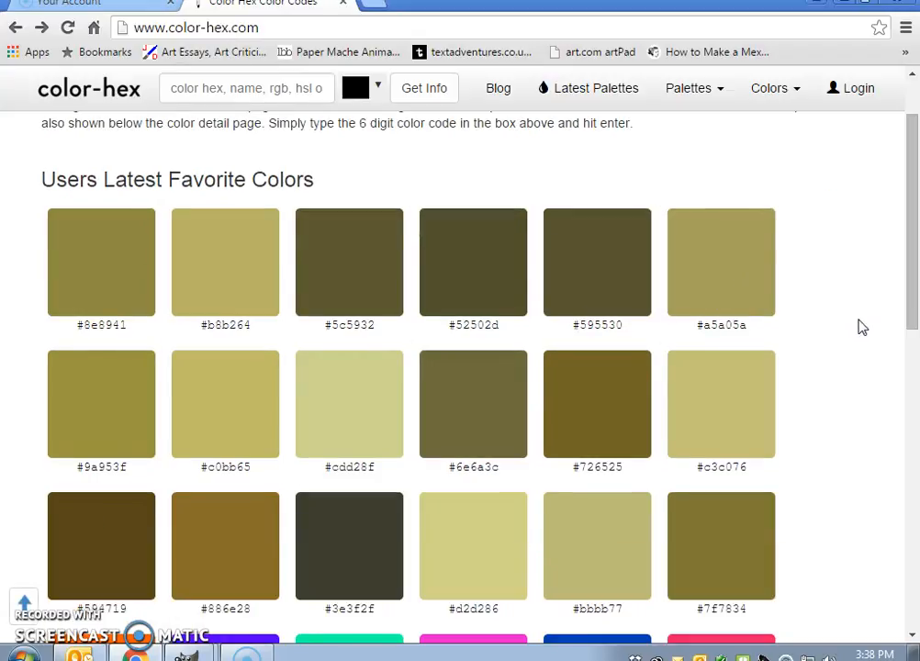
scroll(861, 326, down, 1)
scroll(864, 333, down, 1)
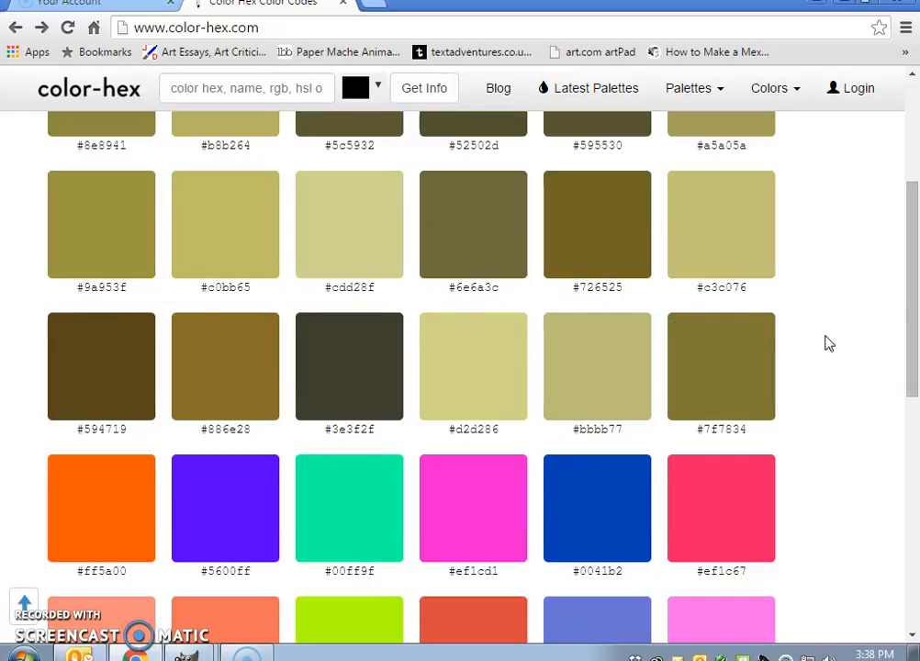
scroll(827, 343, down, 1)
scroll(825, 343, down, 2)
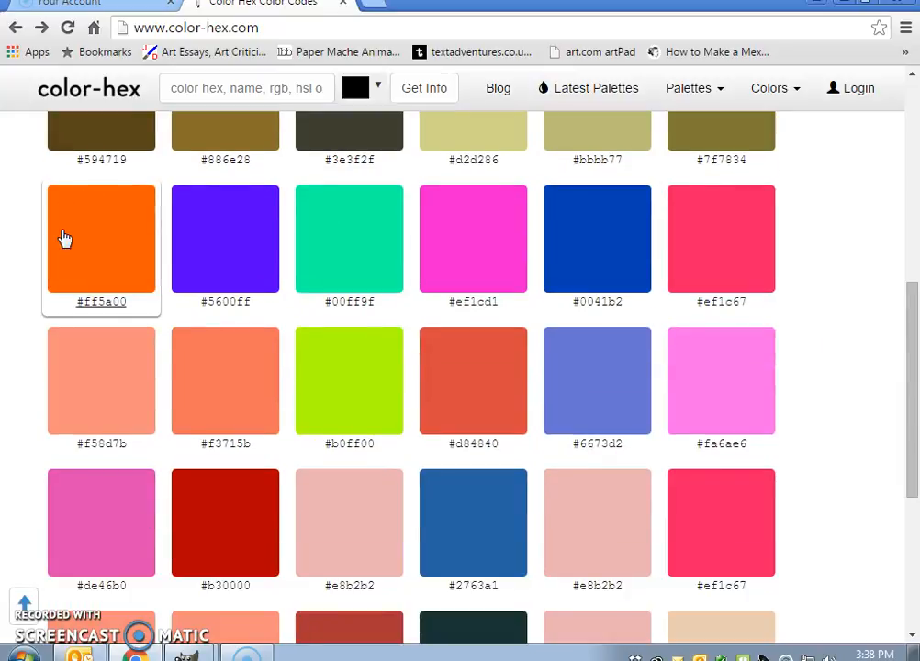
click(106, 226)
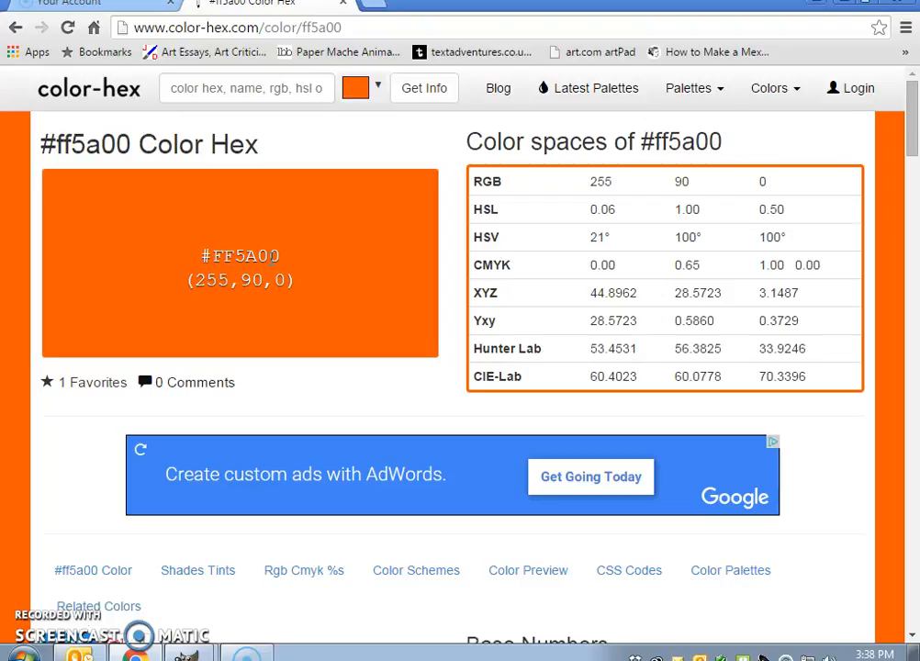
Step: Switch back to GIMP and set the foreground color's HTML notation to ff5a00
mouse_move(198, 655)
click(119, 621)
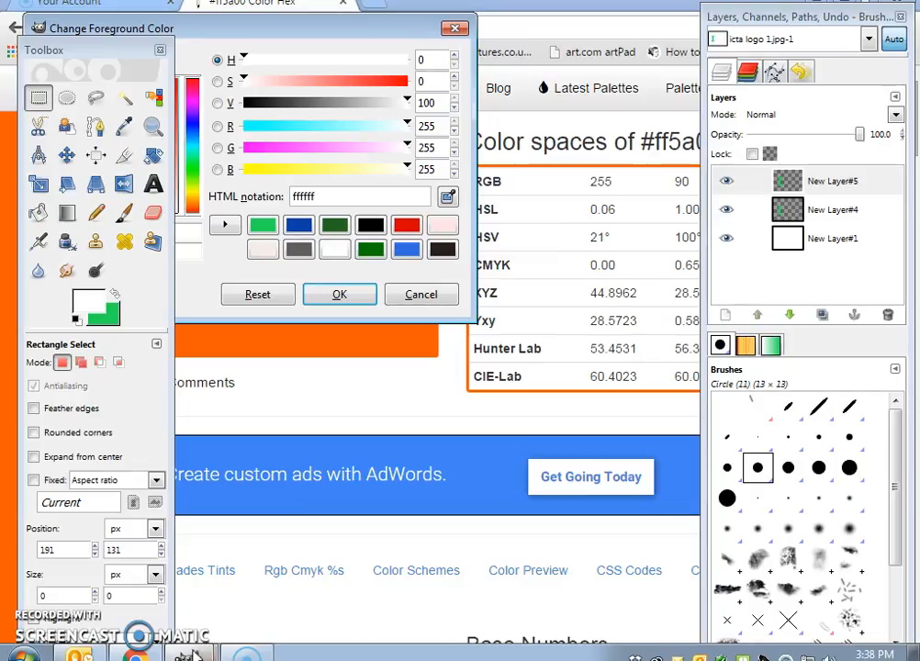
mouse_move(198, 655)
click(233, 583)
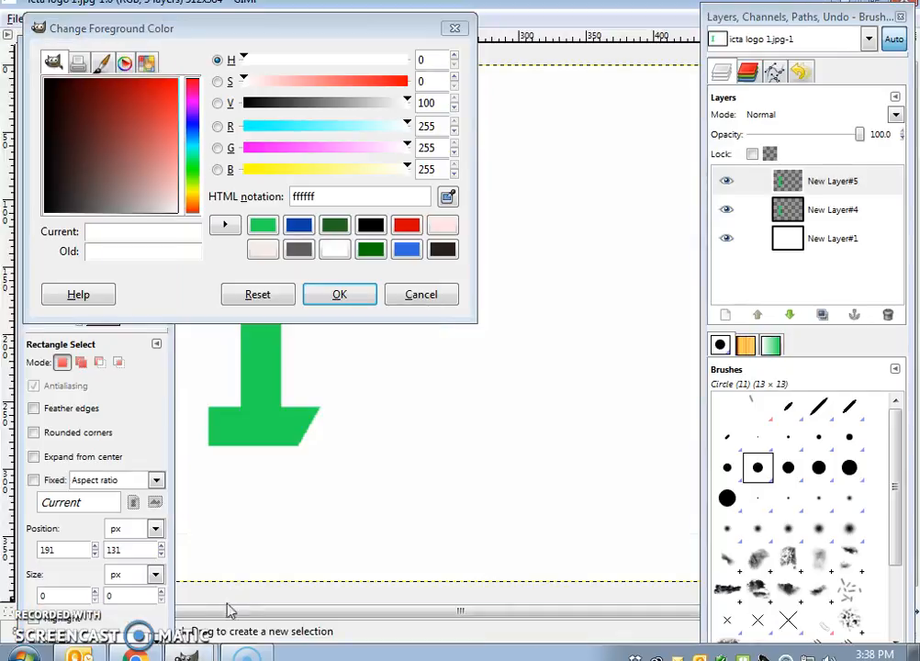
drag(329, 195, 248, 200)
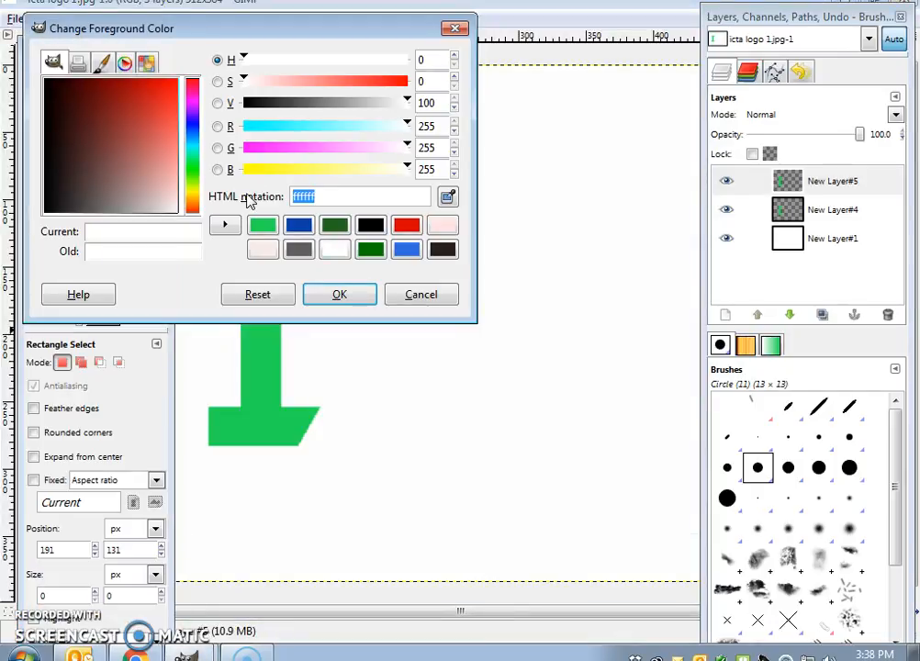
text(ff5a00)
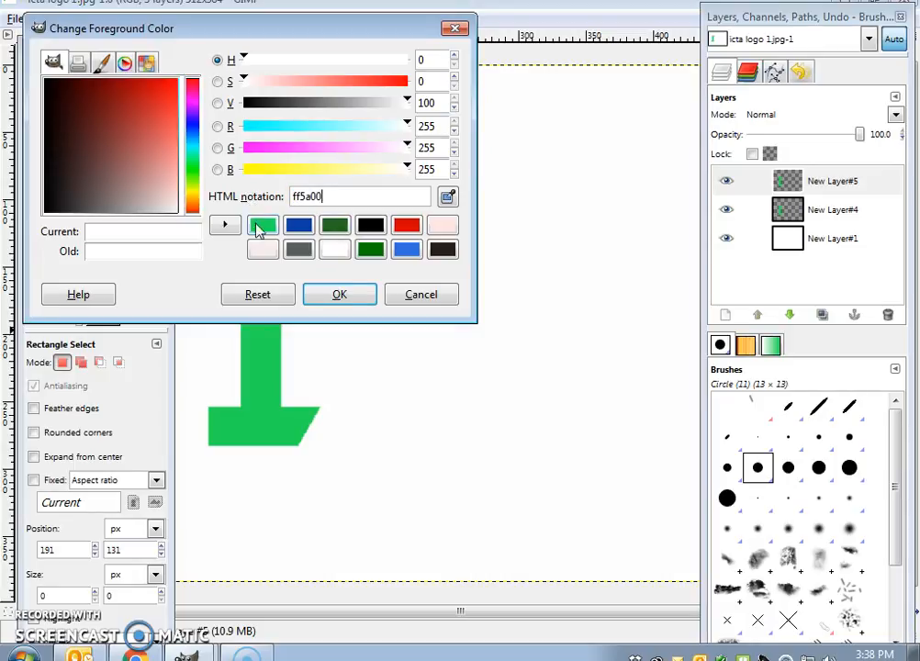
click(348, 293)
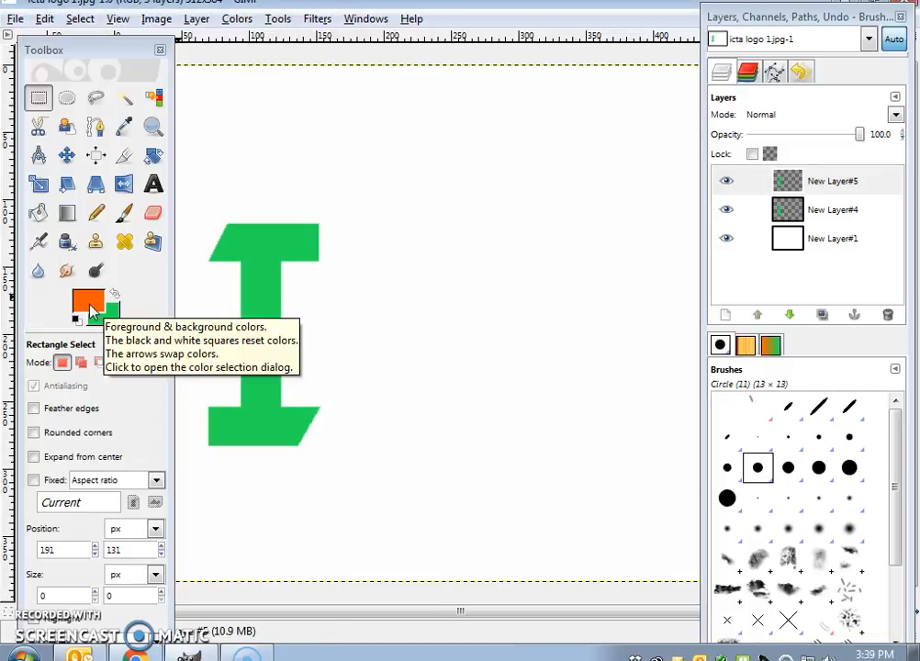
Step: Bucket-fill the letter I on the duplicate layer with the orange foreground color, and return to the Rectangle Select tool
click(38, 211)
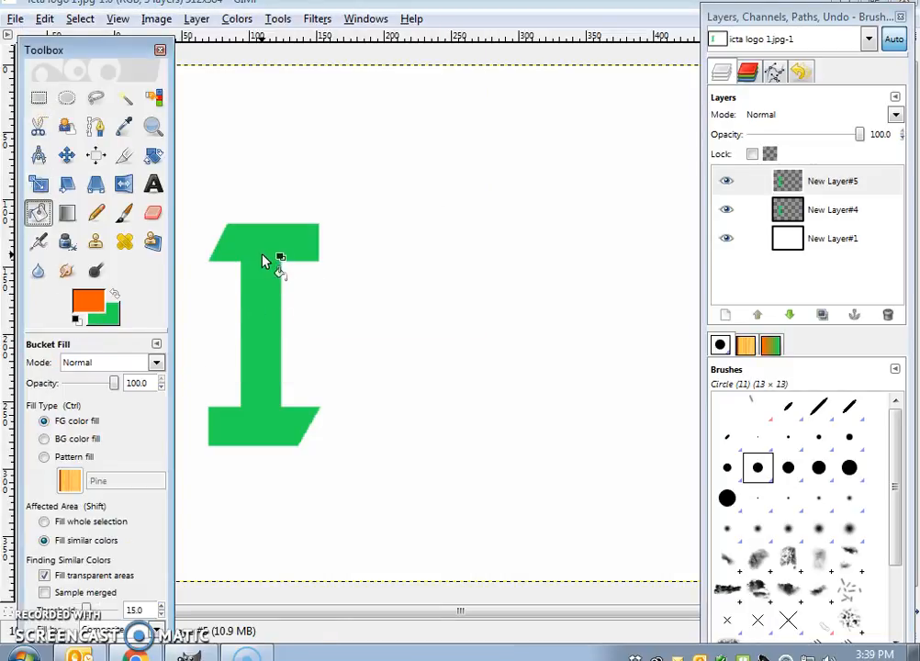
click(272, 259)
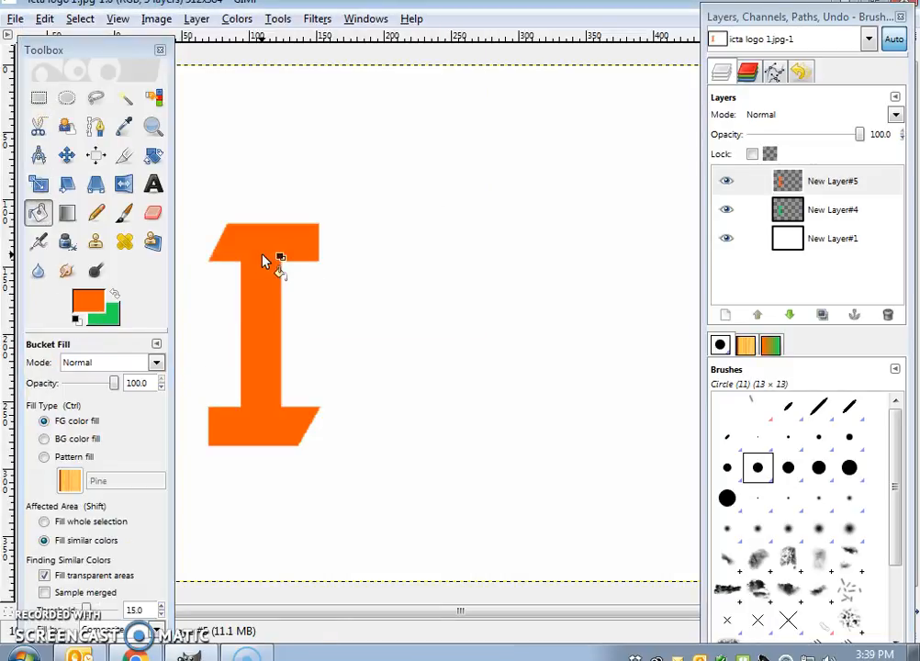
click(38, 99)
Step: Toggle the visibility of the orange and green letter layers to compare the two color versions
click(727, 210)
click(726, 182)
click(727, 209)
click(727, 209)
click(727, 182)
click(727, 210)
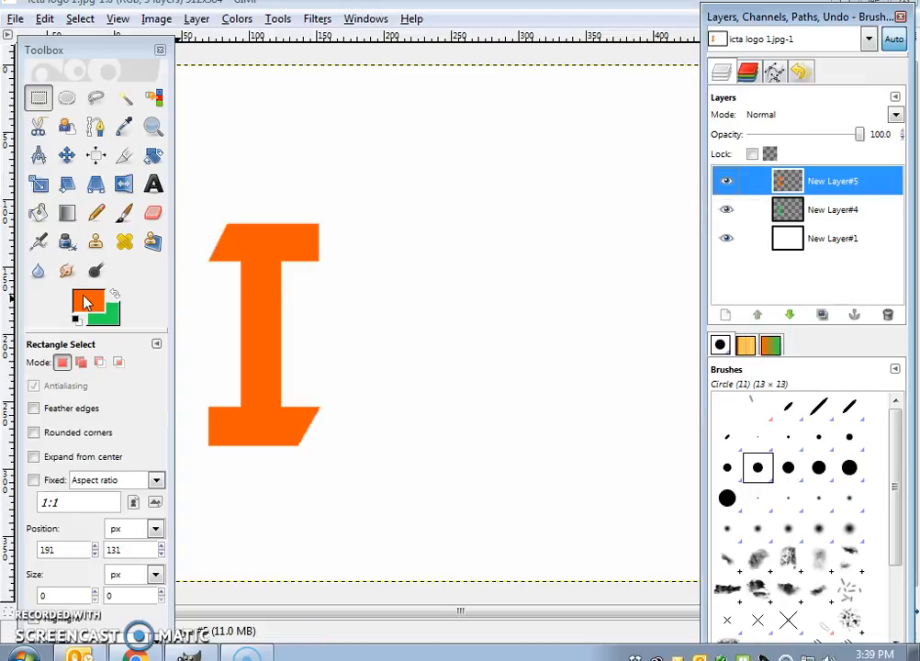
Step: Swap the colors so that green is the foreground and orange the background
click(114, 294)
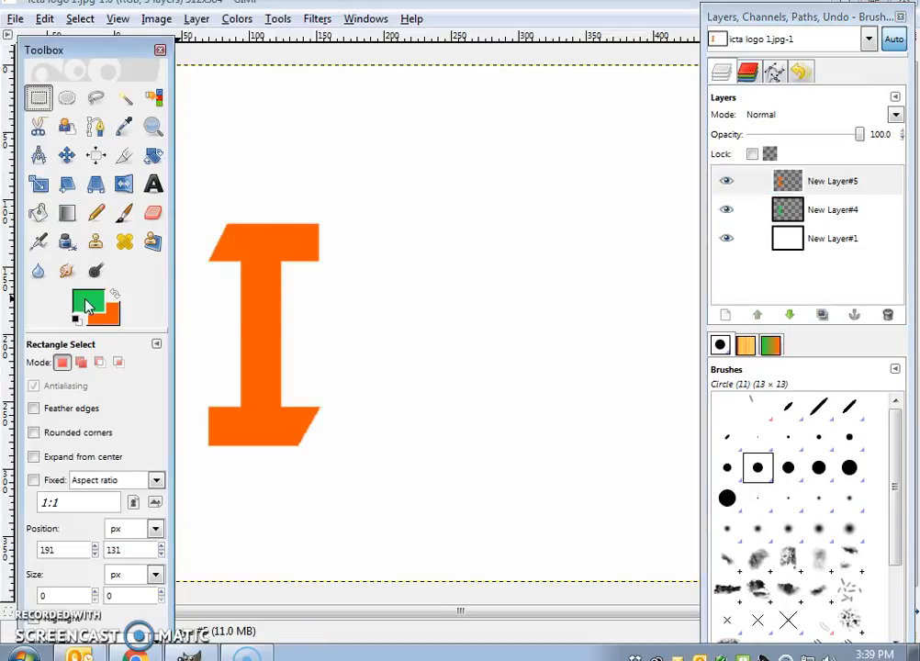
Step: Open the foreground color for editing, look up the RGB values of ff5a00 on the color-hex page in Chrome, and return to GIMP
click(87, 306)
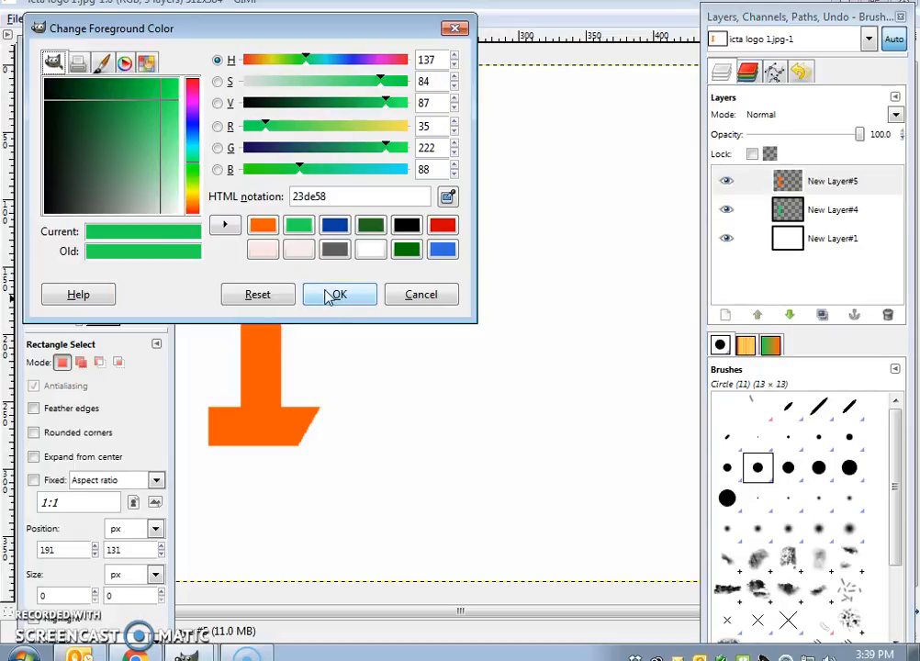
click(187, 654)
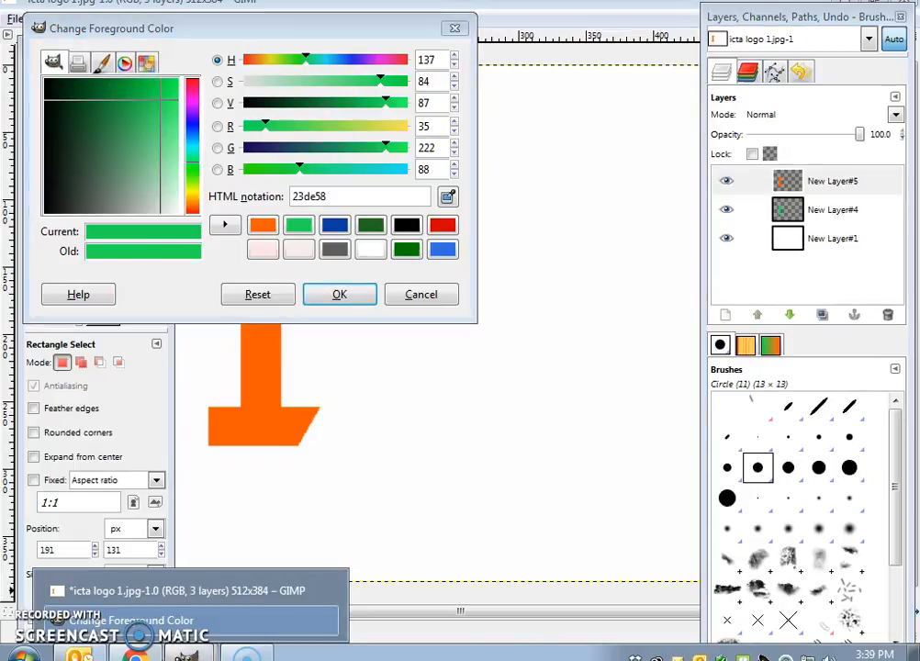
click(150, 657)
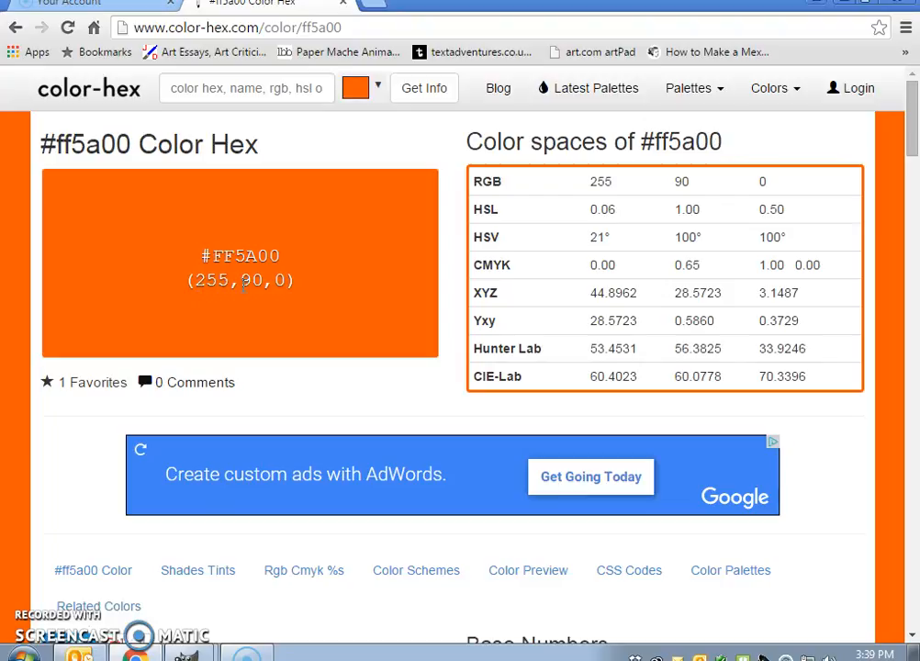
click(186, 654)
click(195, 602)
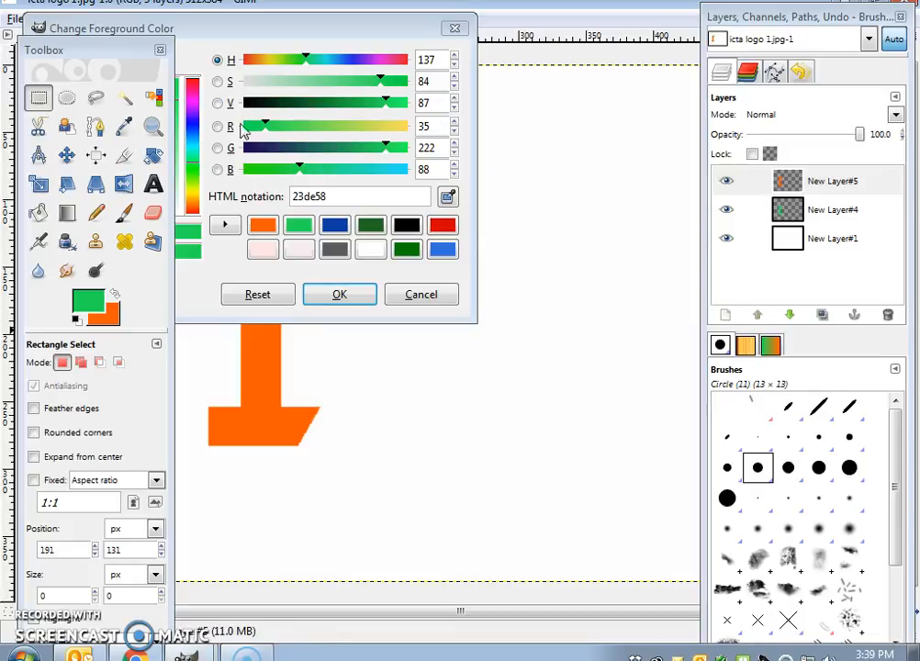
Step: Set the foreground color by its RGB values: red 255, green 90 and blue 0
click(424, 129)
text(255)
key(Tab)
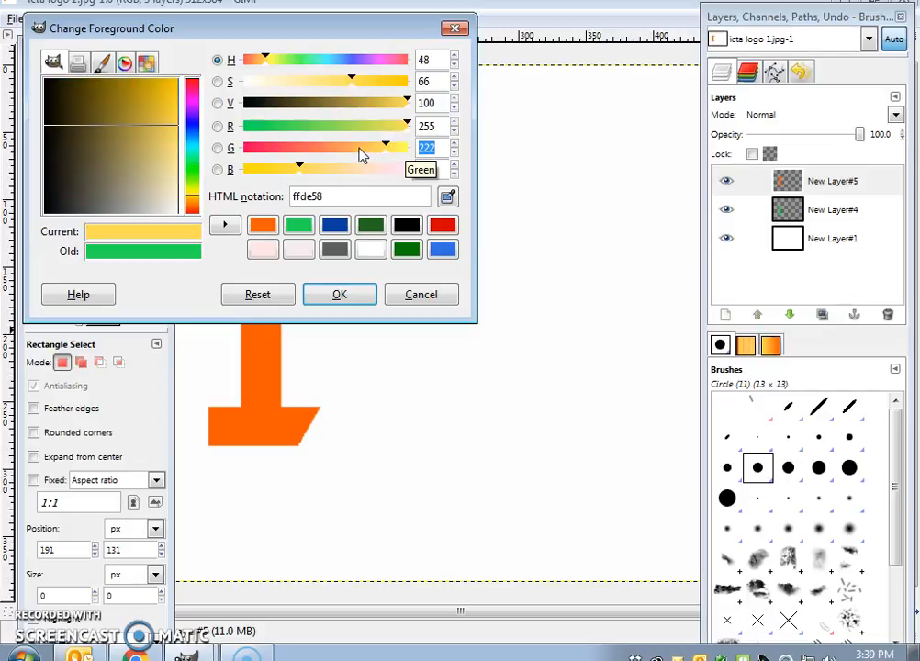
text(90)
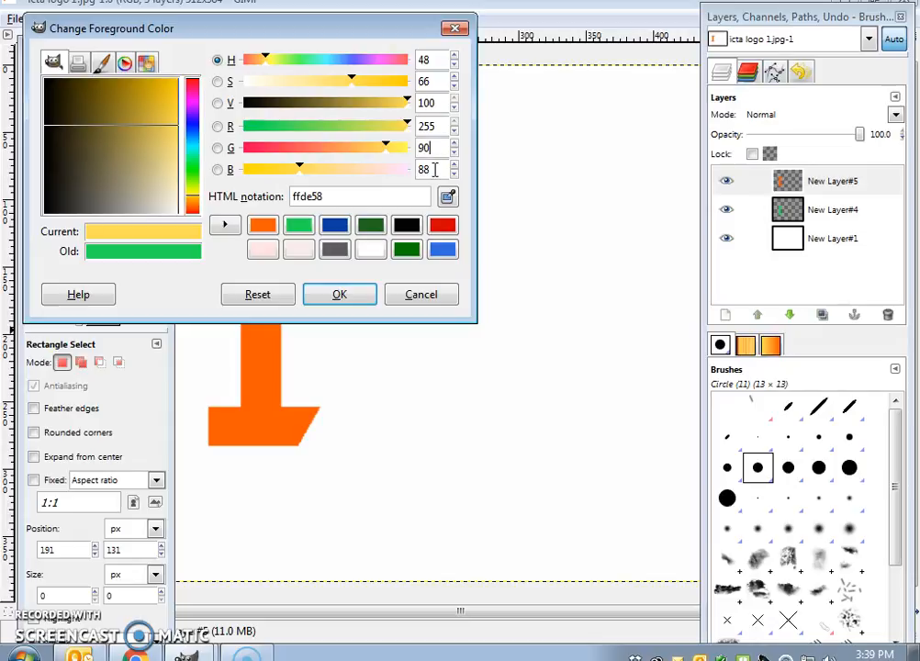
key(Tab)
text(0)
click(339, 293)
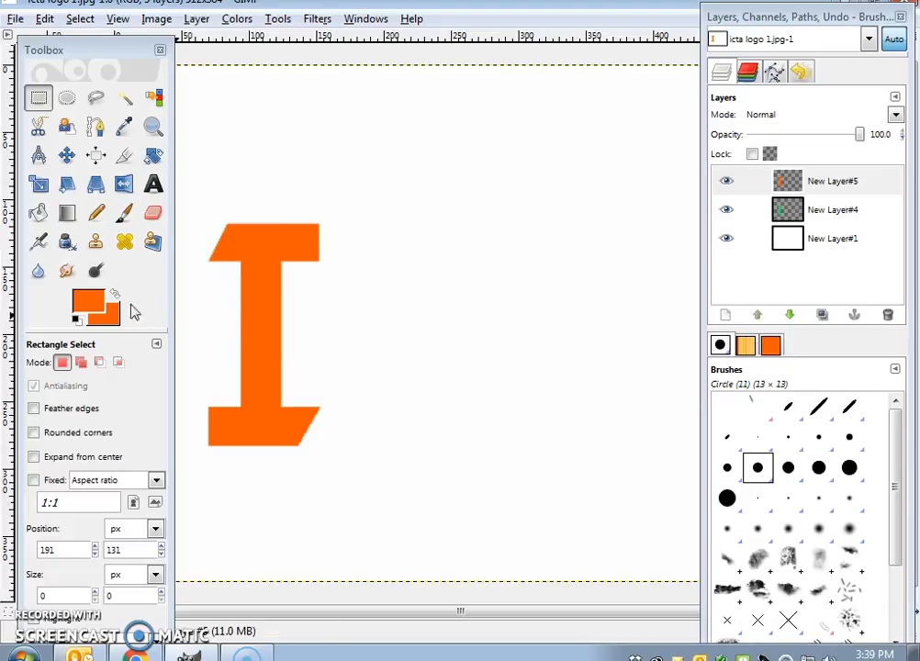
Step: Change the foreground color to a medium blue with a hue of about 236 and slightly reduced saturation and brightness
click(92, 306)
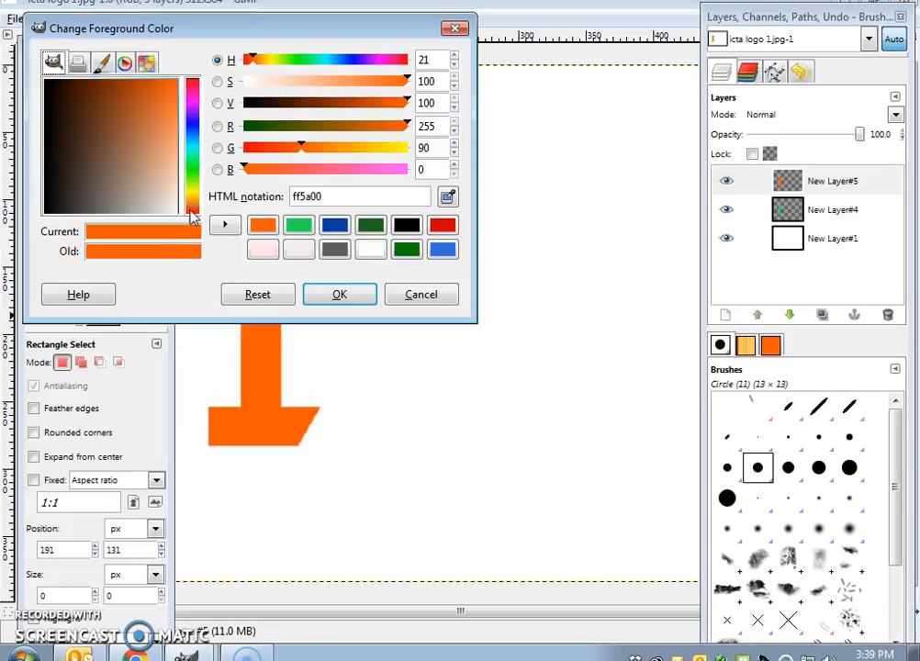
drag(194, 211, 195, 125)
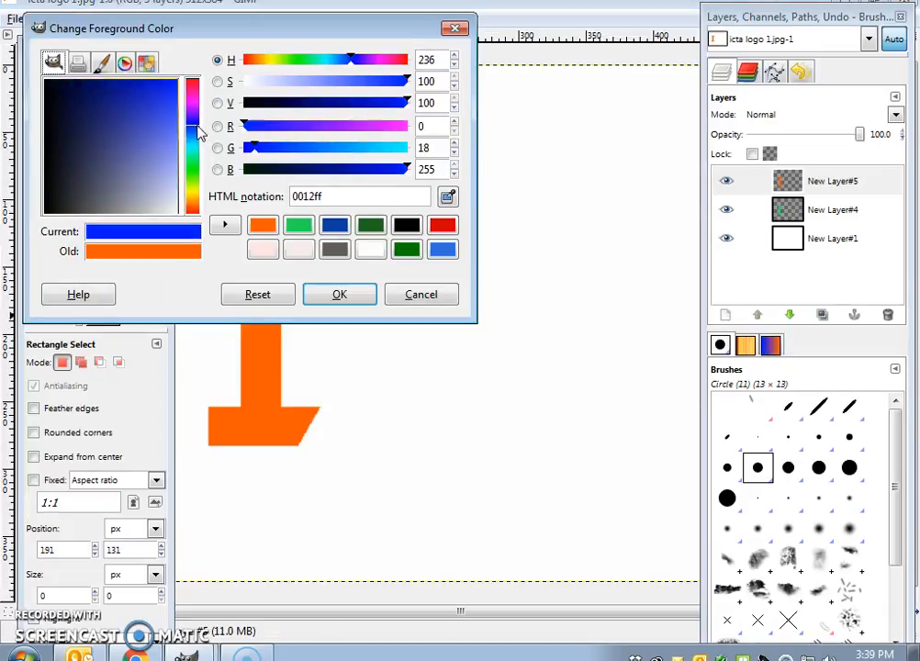
click(152, 111)
click(326, 296)
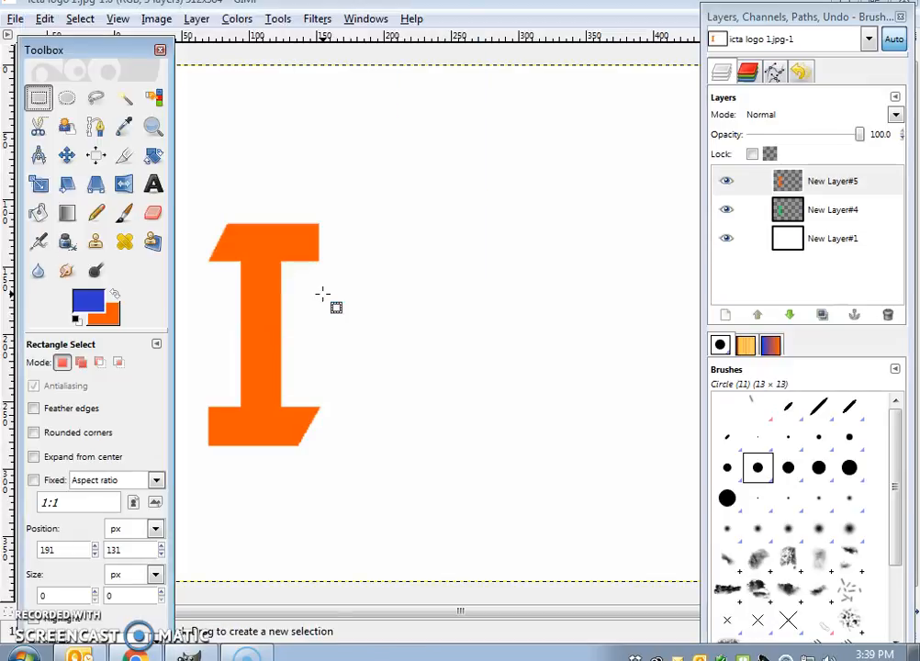
Step: Bucket-fill the letter on New Layer#4 with the blue foreground color and move New Layer#5 below it
click(829, 212)
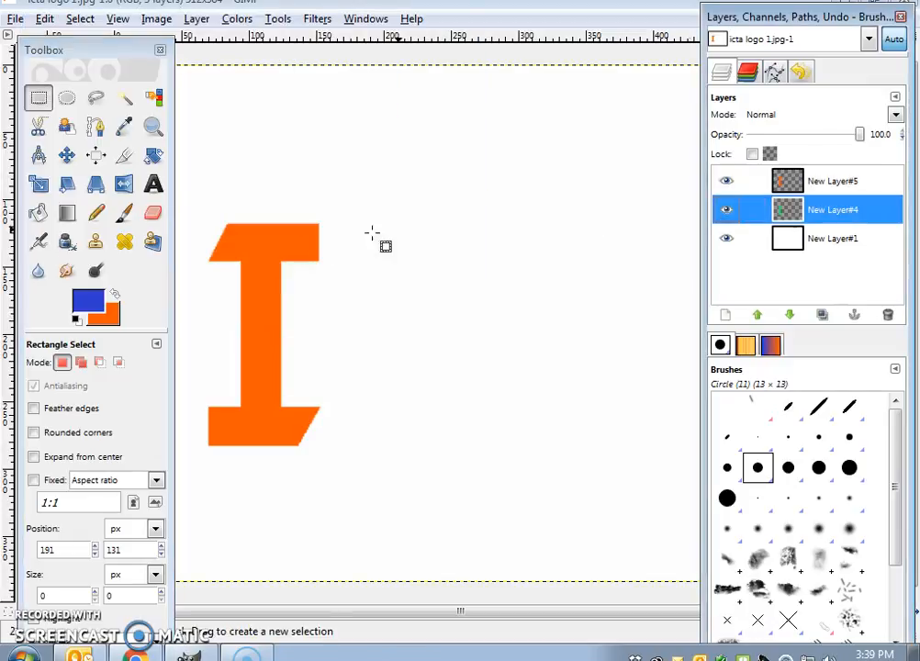
click(37, 212)
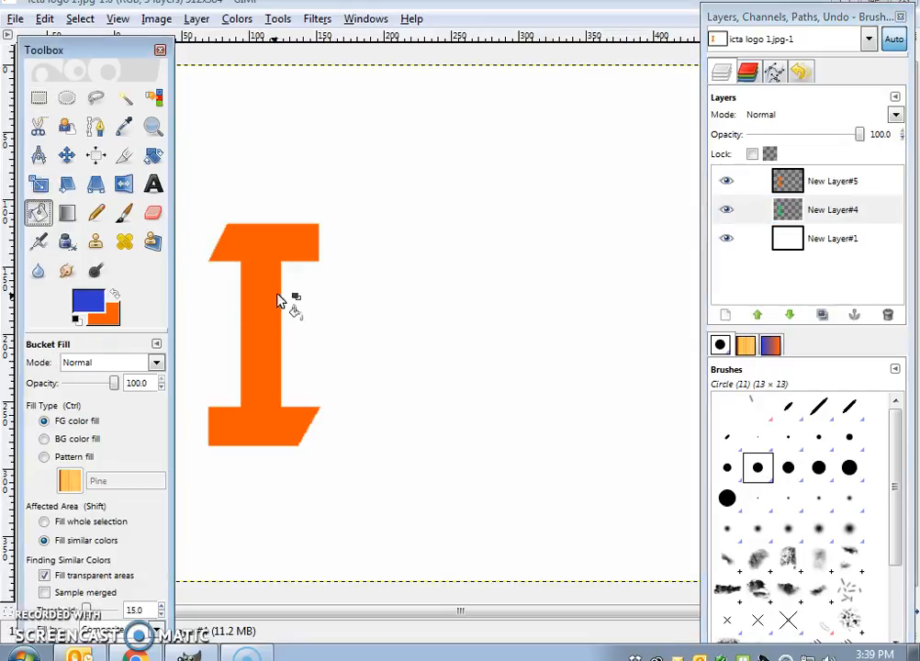
drag(821, 187, 817, 212)
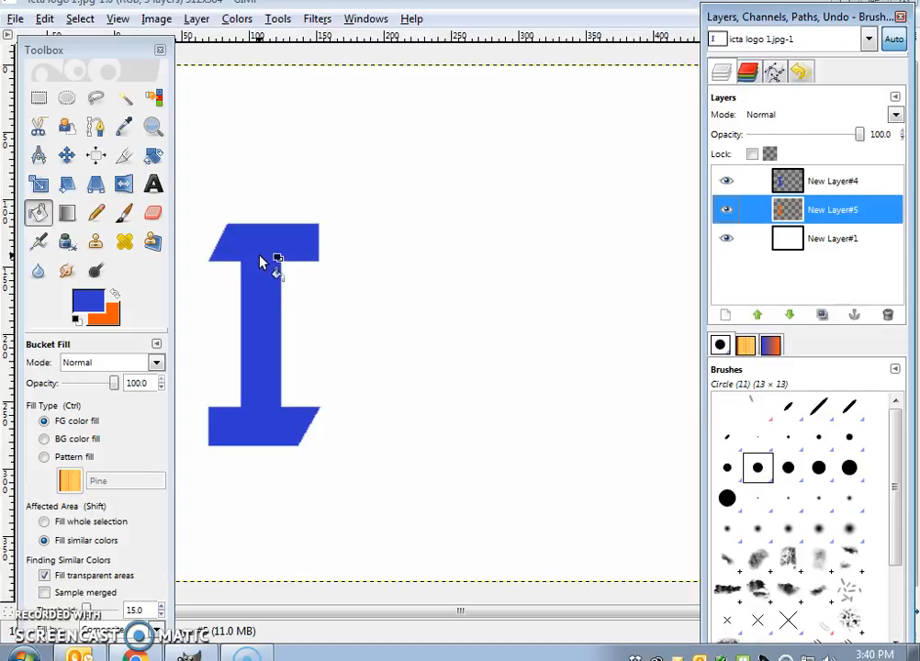
Step: Set the background color to the letter's blue (2e3acc) by sampling it from the canvas with the eyedropper
click(112, 315)
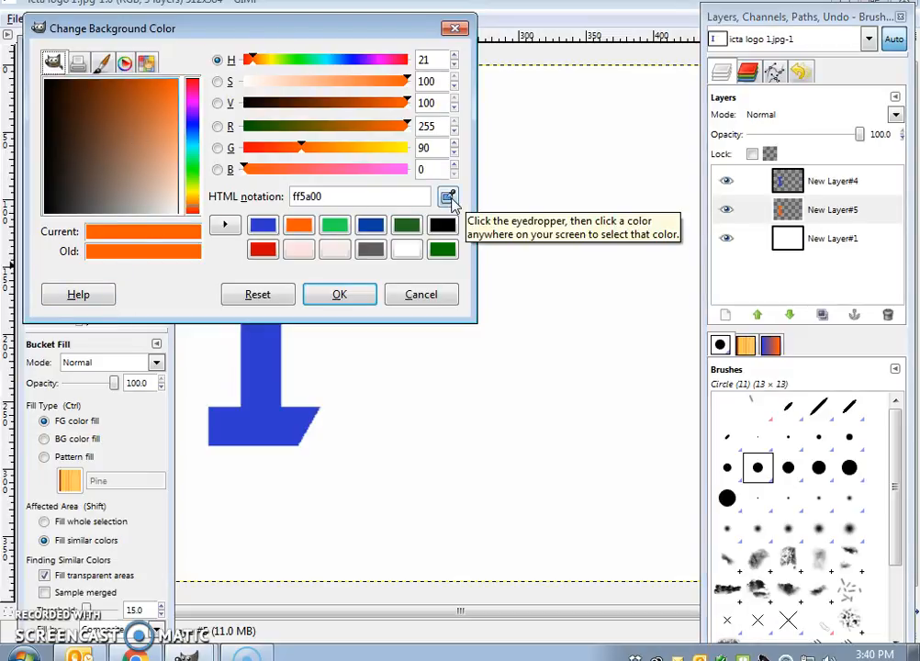
click(450, 200)
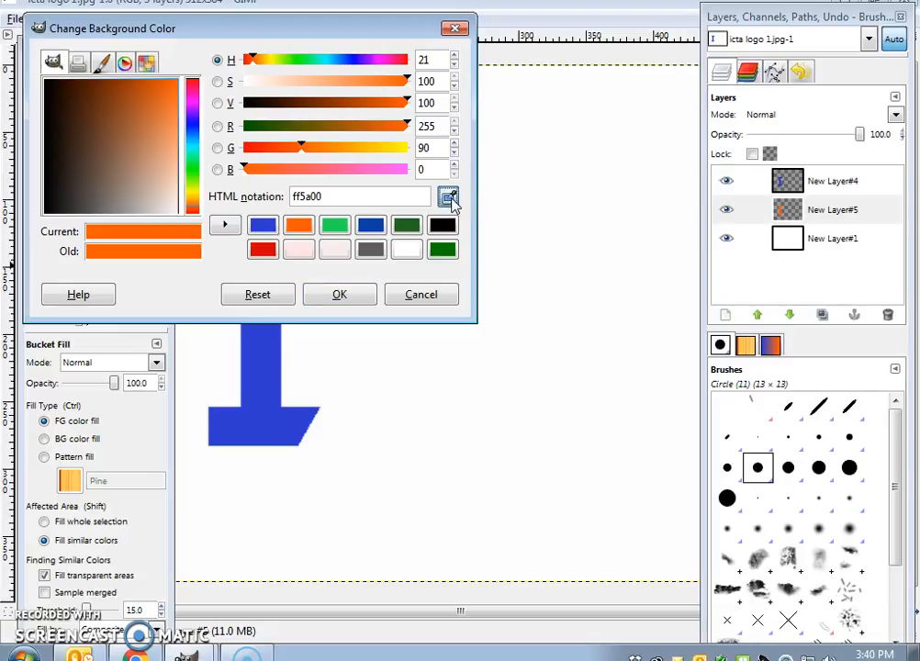
click(264, 418)
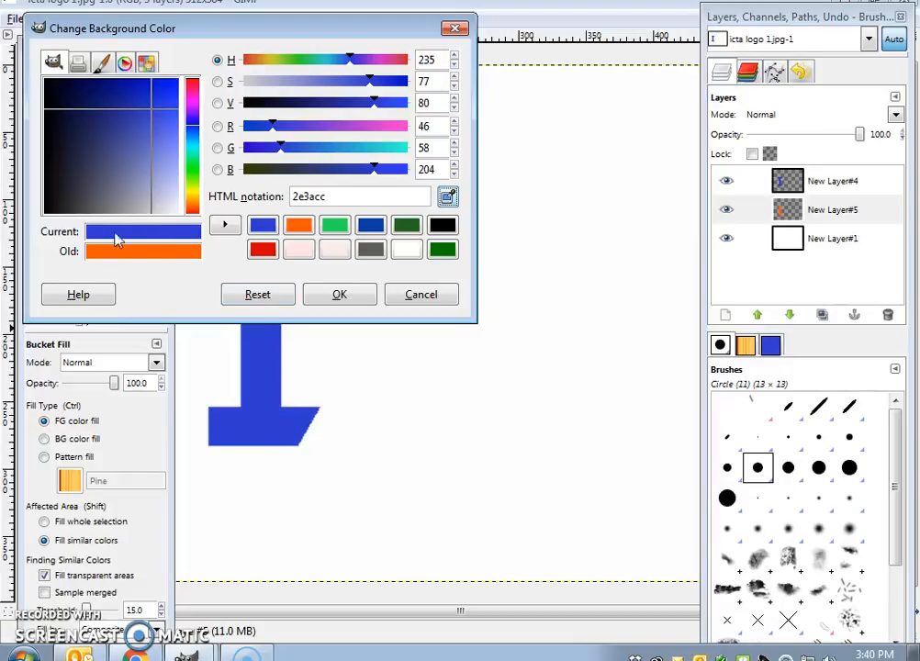
click(336, 295)
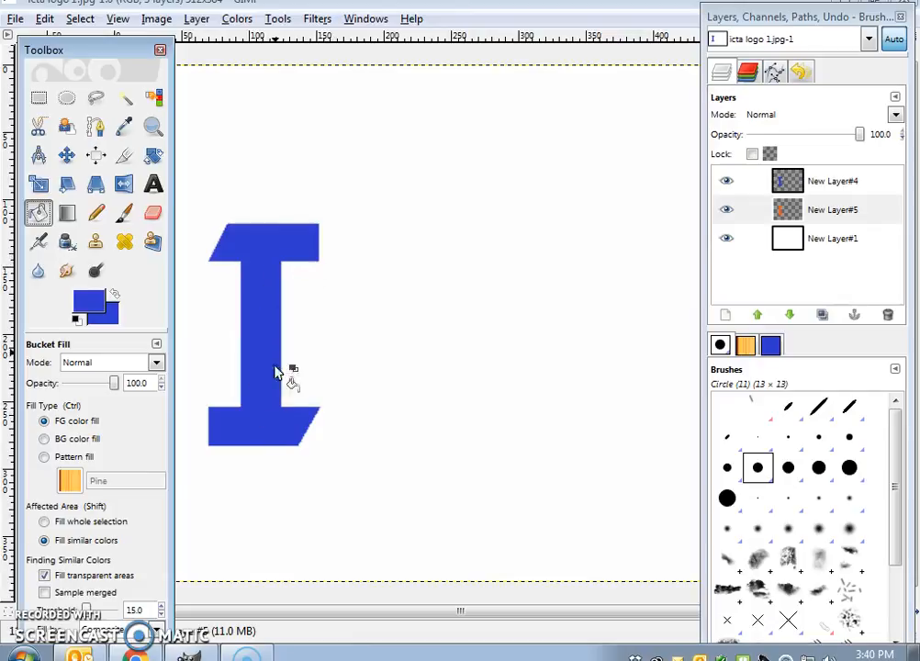
Step: Bucket-fill the letter on New Layer#5 with the Pine pattern and set the affected area to Fill whole selection
click(44, 458)
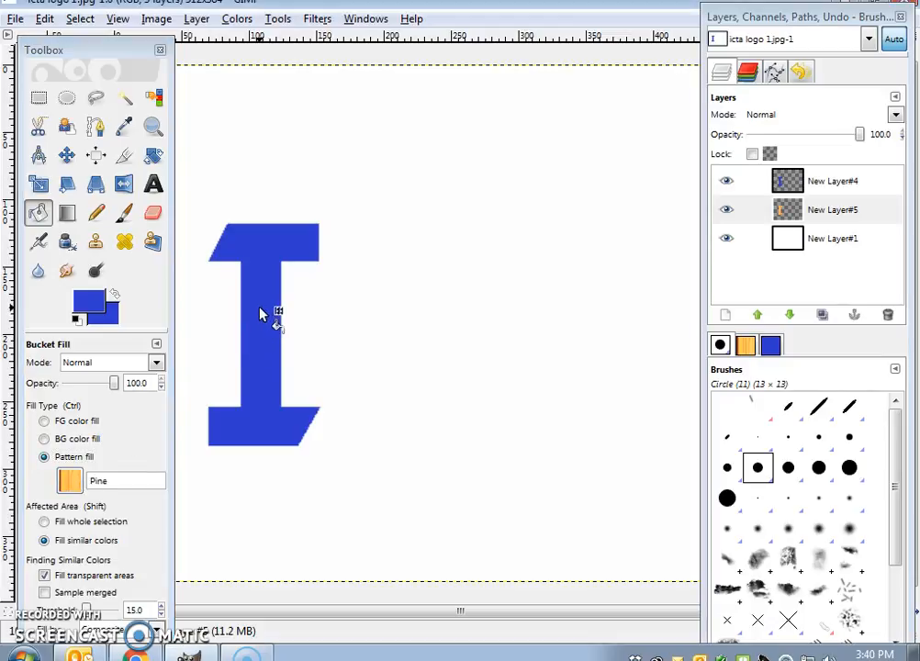
click(45, 521)
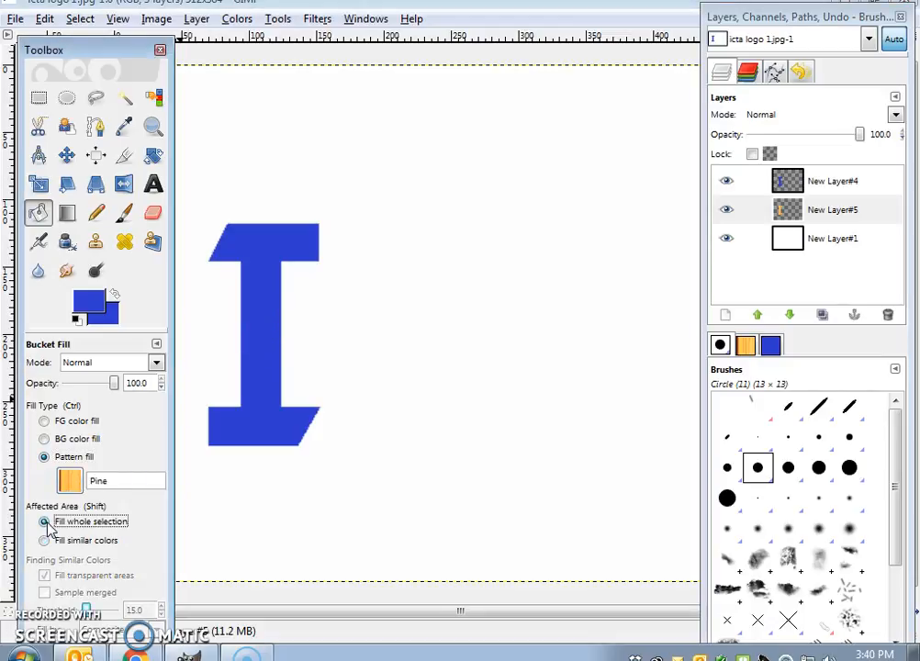
click(124, 98)
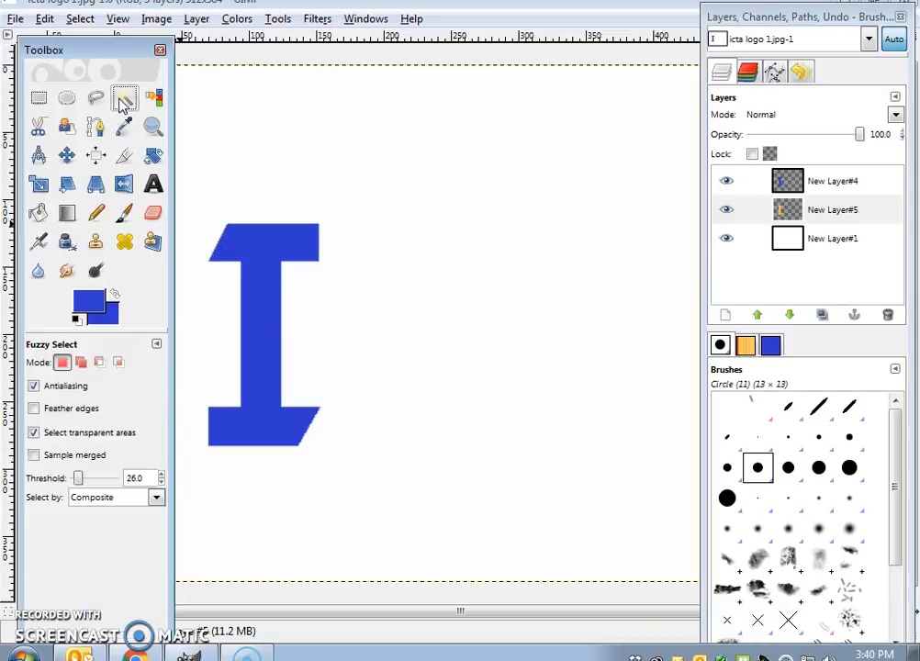
click(261, 246)
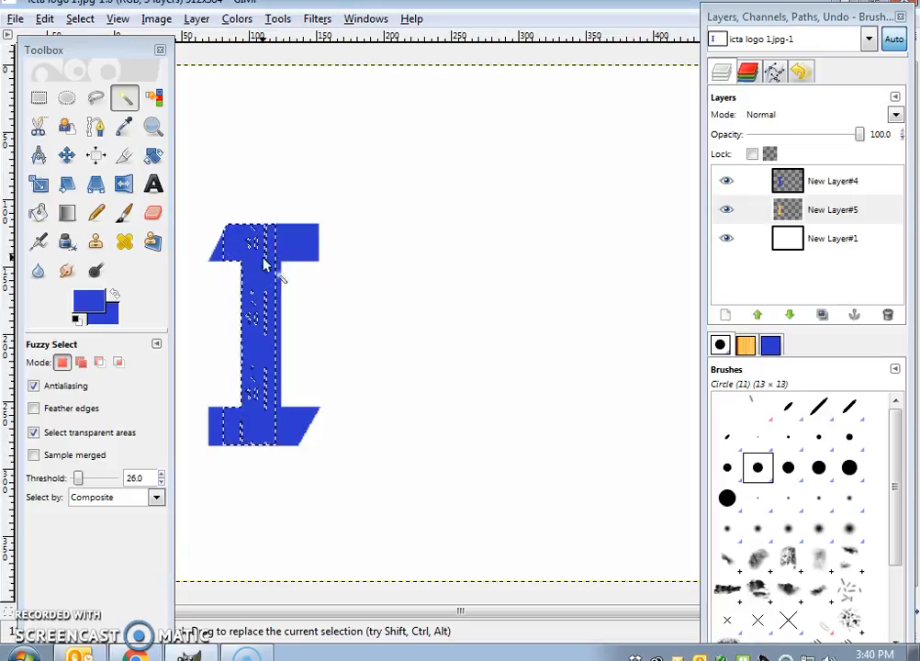
key(ctrl+shift+a)
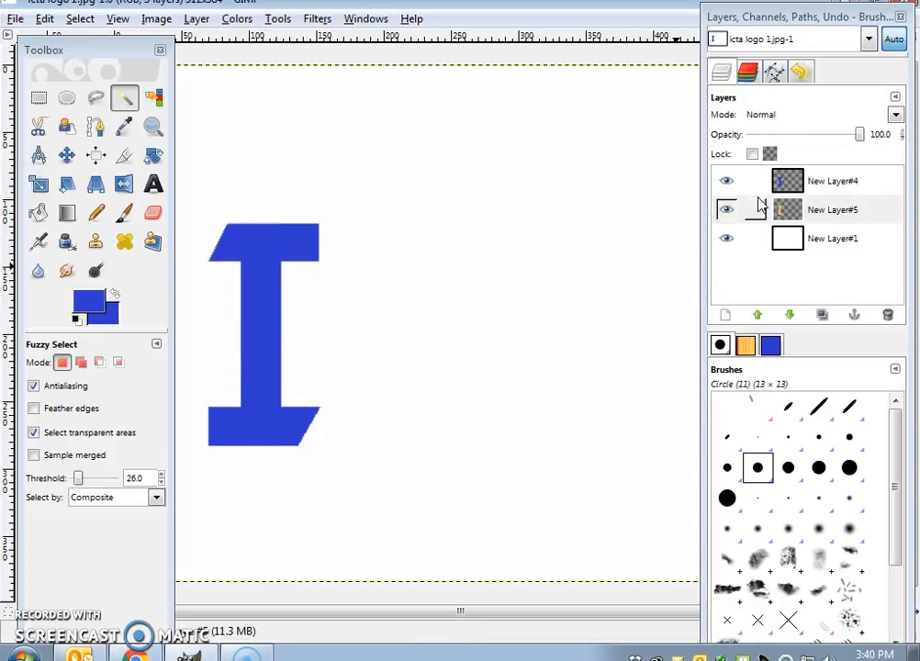
Step: Hide the blue letter layer New Layer#4 and set the Bucket Fill pattern to Warning!
click(726, 182)
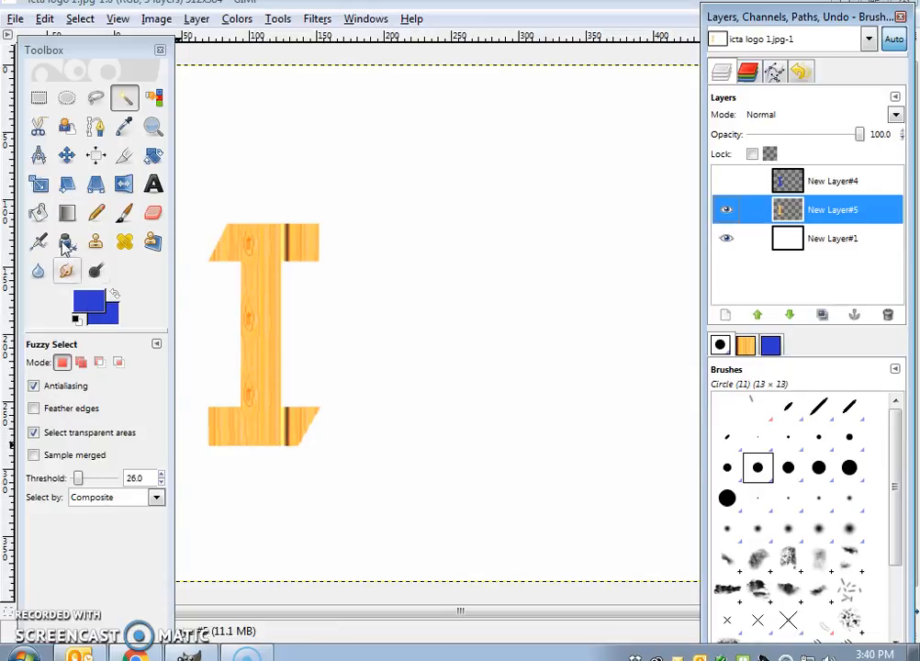
click(37, 212)
click(71, 481)
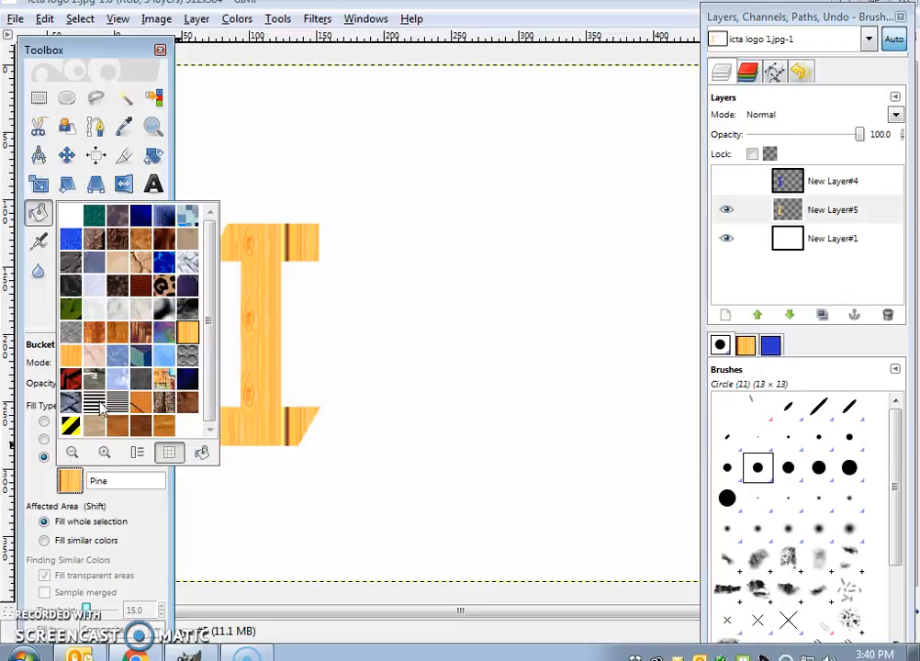
click(70, 424)
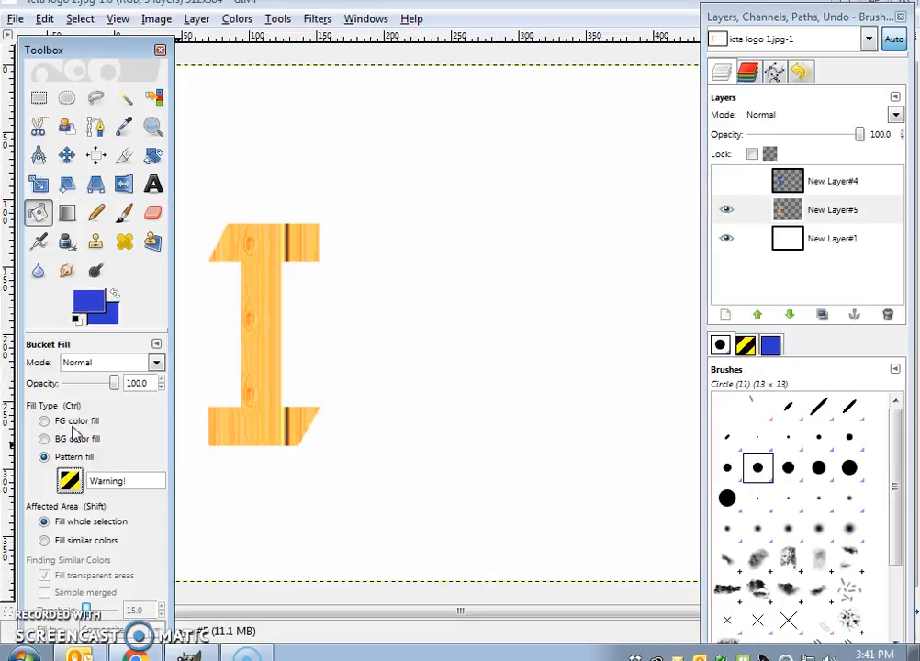
Step: Try filling New Layer#5 with the Warning! pattern in Fill whole selection mode, and undo the fill
click(261, 297)
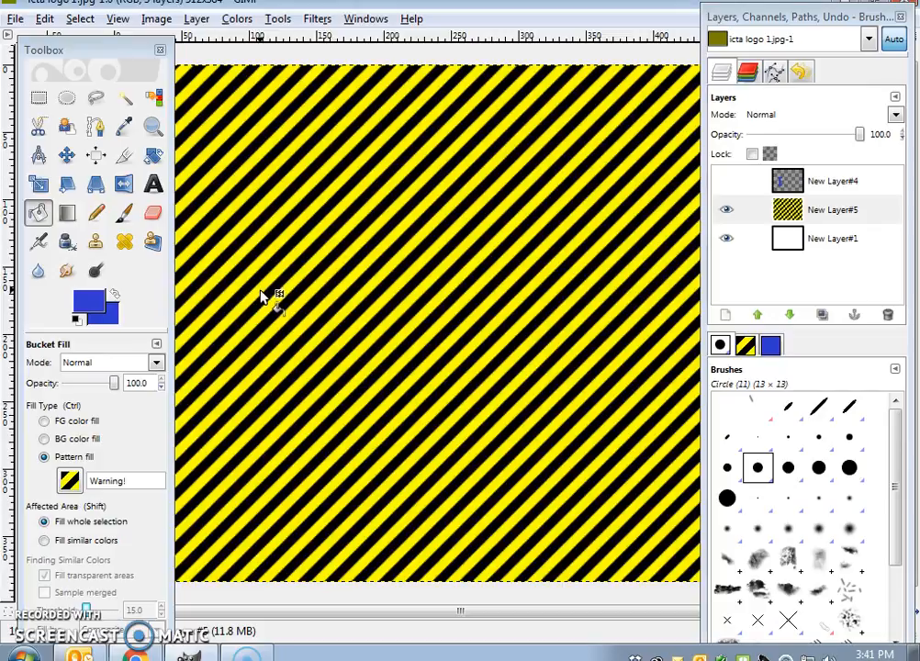
key(ctrl+z)
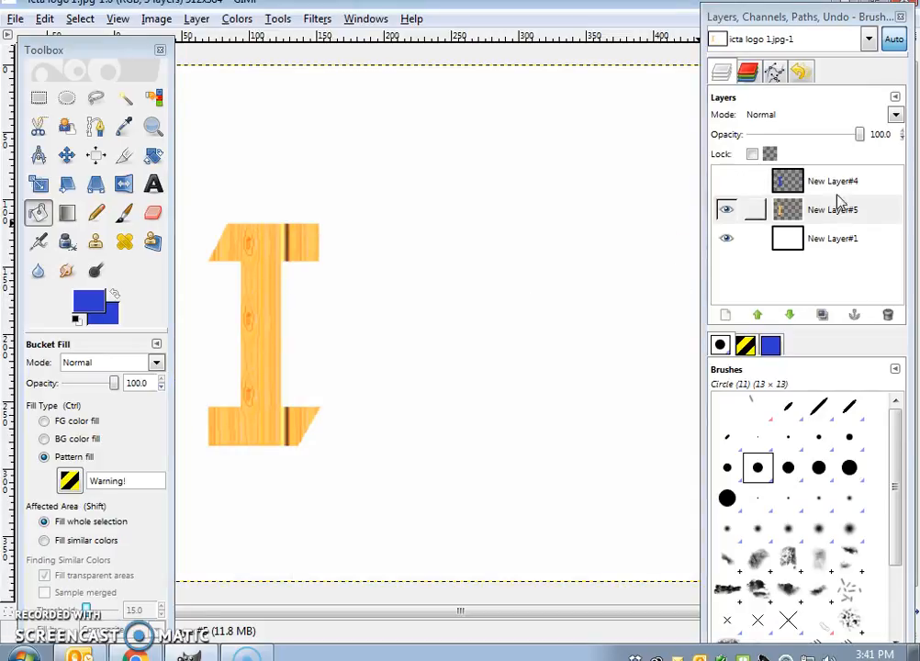
Step: Make New Layer#4 the active layer, show it and hide New Layer#5
click(782, 186)
click(725, 210)
click(725, 181)
Step: Try the whole-selection Warning! pattern fill on New Layer#4, and undo it
click(266, 295)
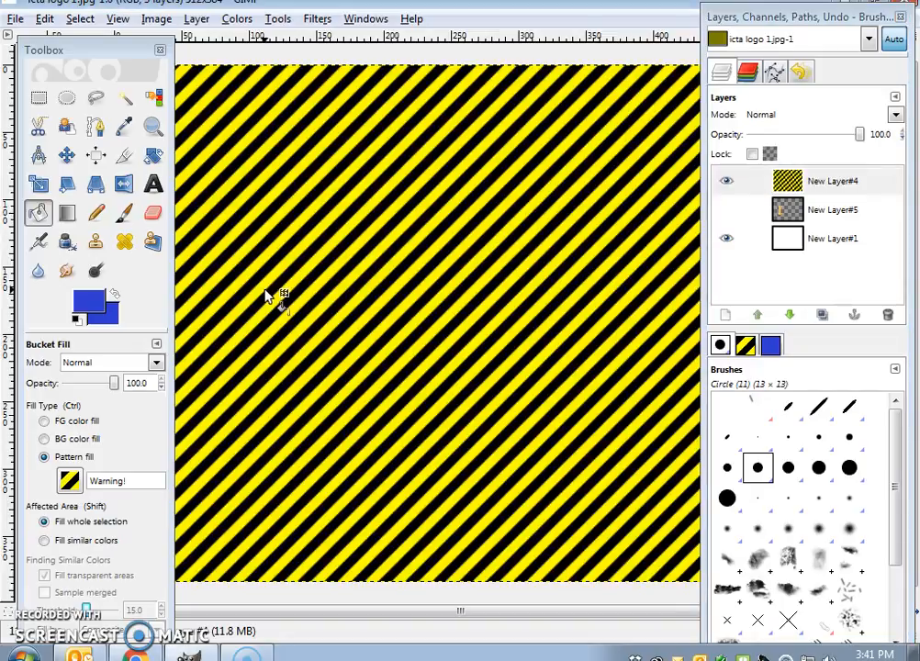
key(ctrl+z)
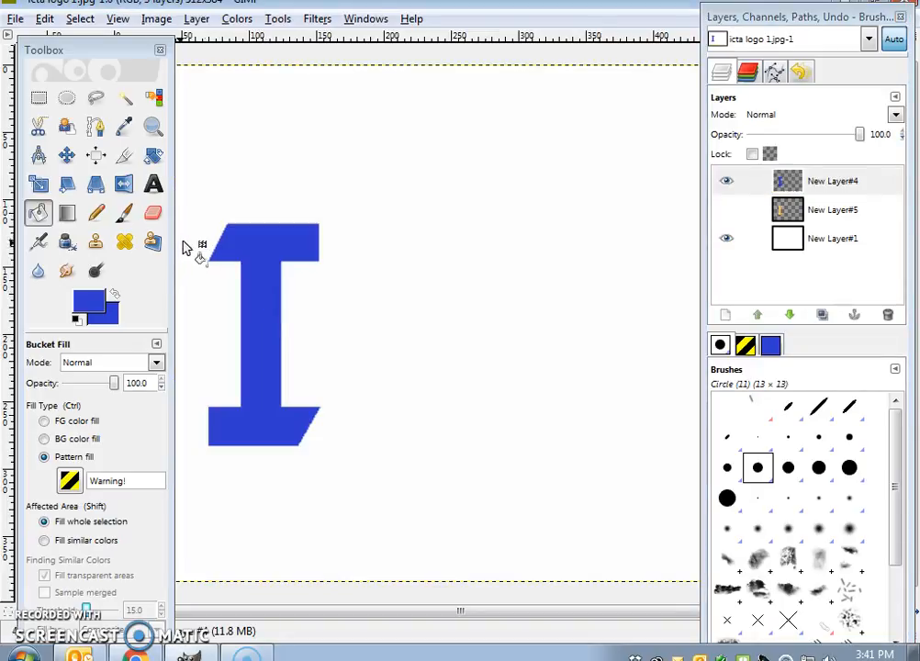
Step: Select the blue letter I with Fuzzy Select, fill the selection with the Warning! pattern, and deselect it
click(124, 98)
click(269, 241)
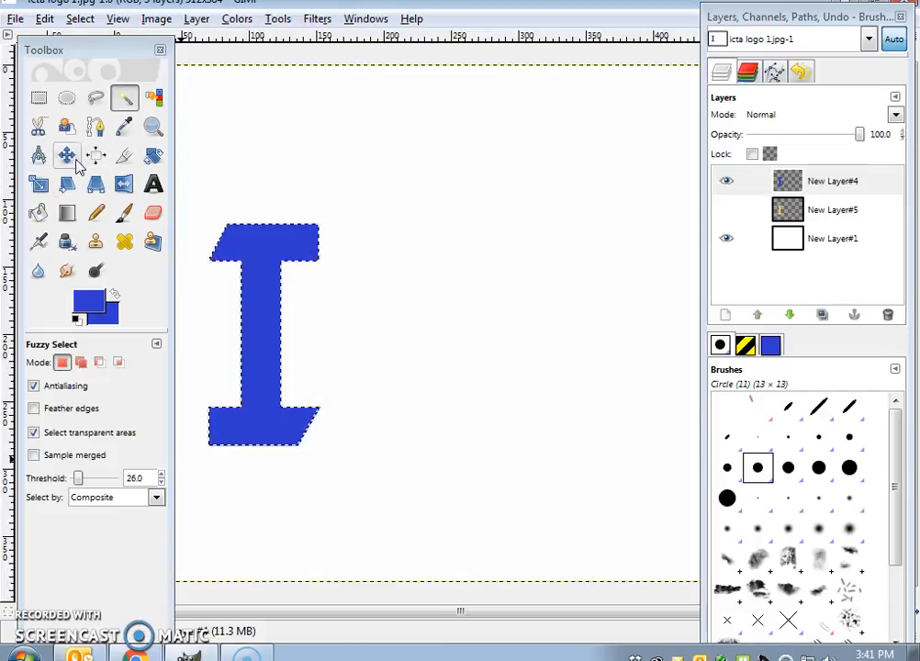
click(38, 213)
click(264, 261)
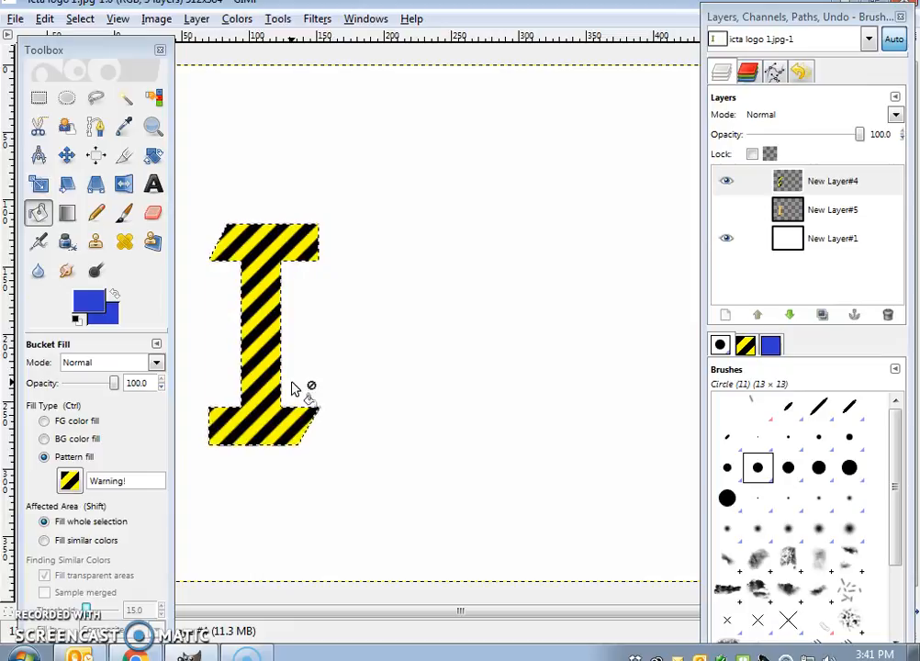
click(38, 97)
click(315, 129)
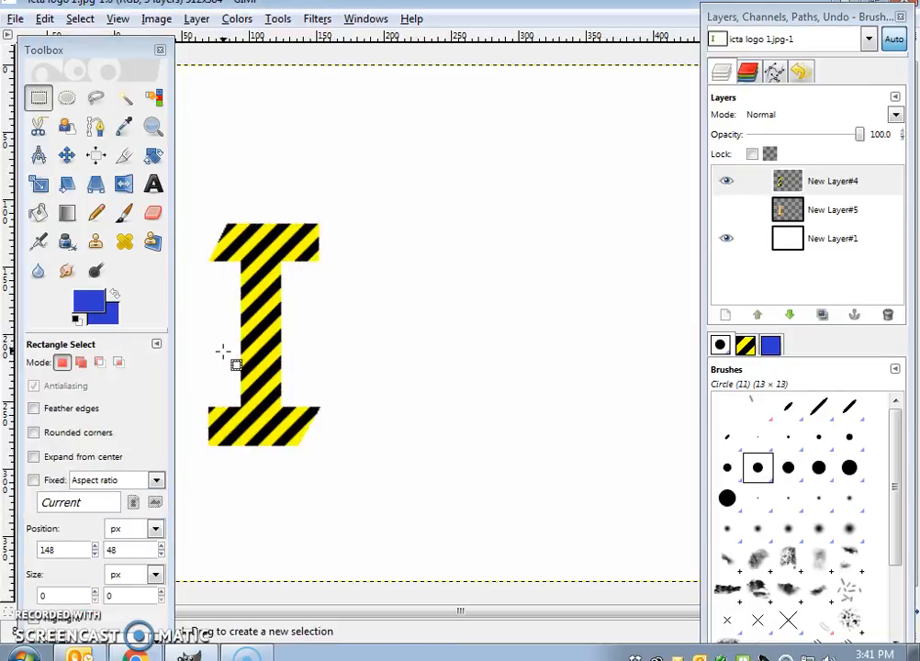
Step: Undo the pattern fill on New Layer#4 and clear the restored selection around the letter
click(831, 183)
key(ctrl+z)
key(ctrl+z)
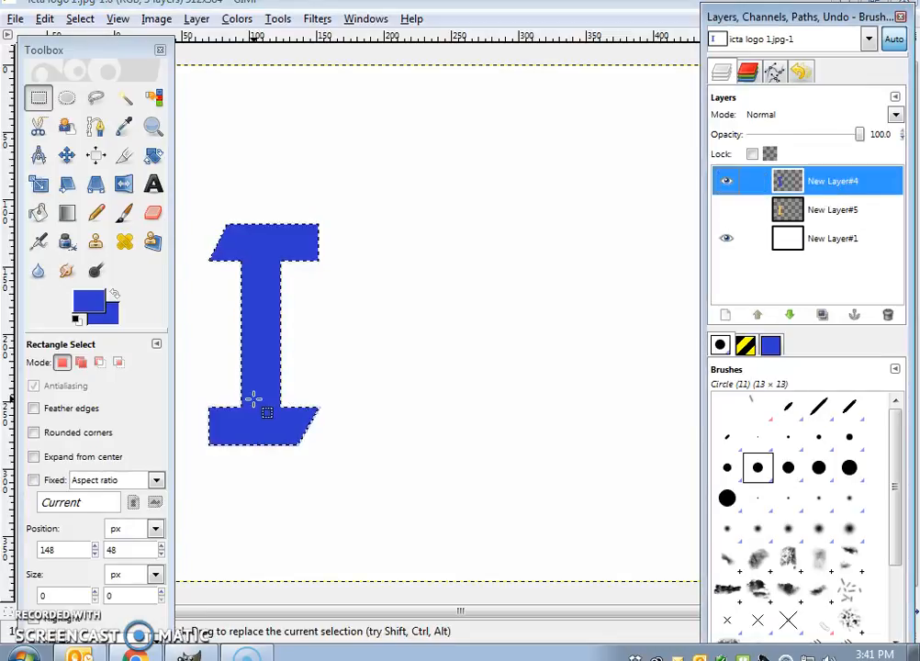
click(37, 212)
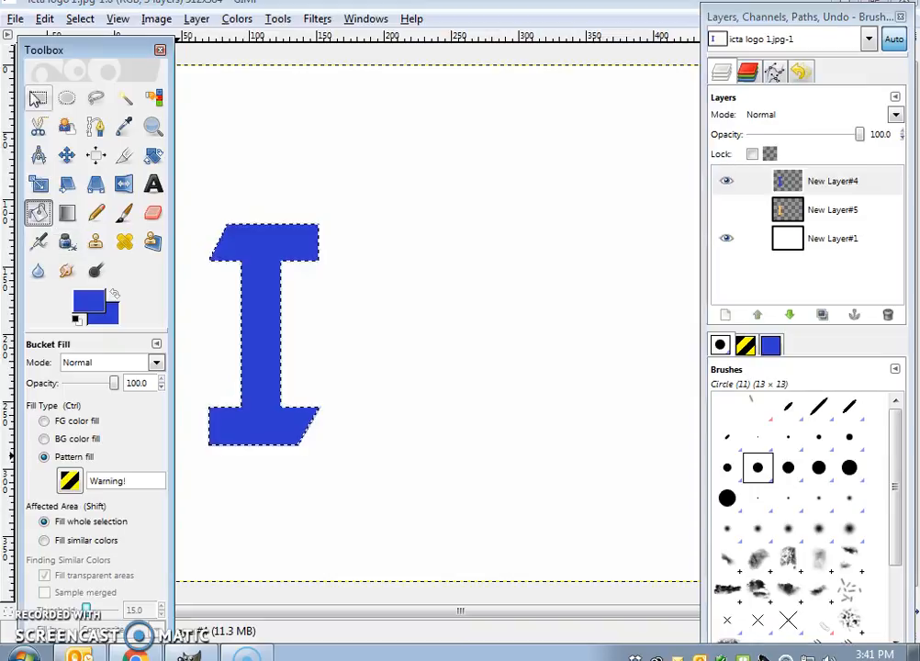
click(38, 98)
click(263, 134)
Step: Fill the letter on New Layer#4 with the Warning! pattern using Fill similar colors, and set the affected area back to Fill whole selection
click(38, 212)
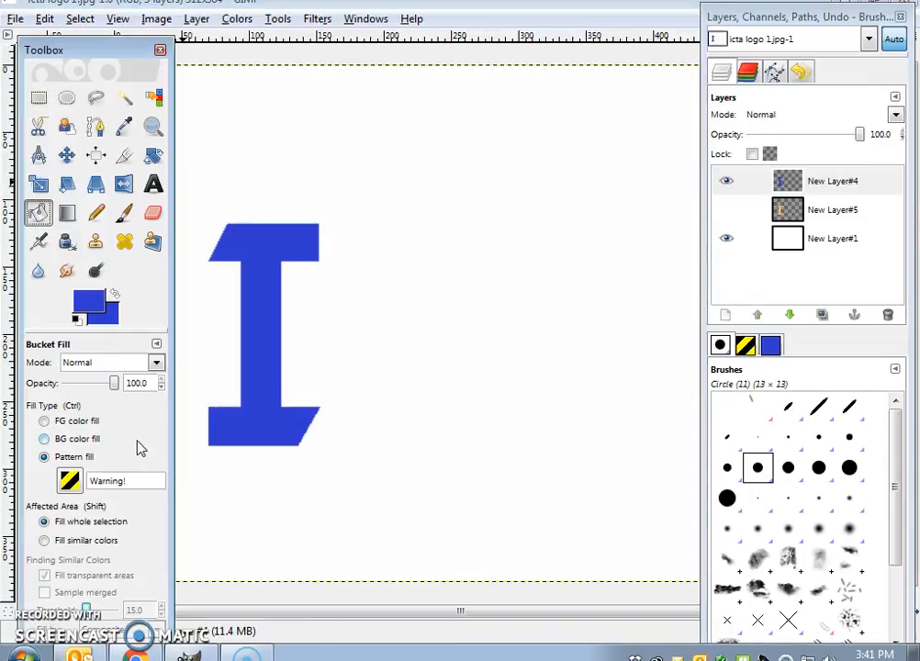
click(44, 542)
click(266, 314)
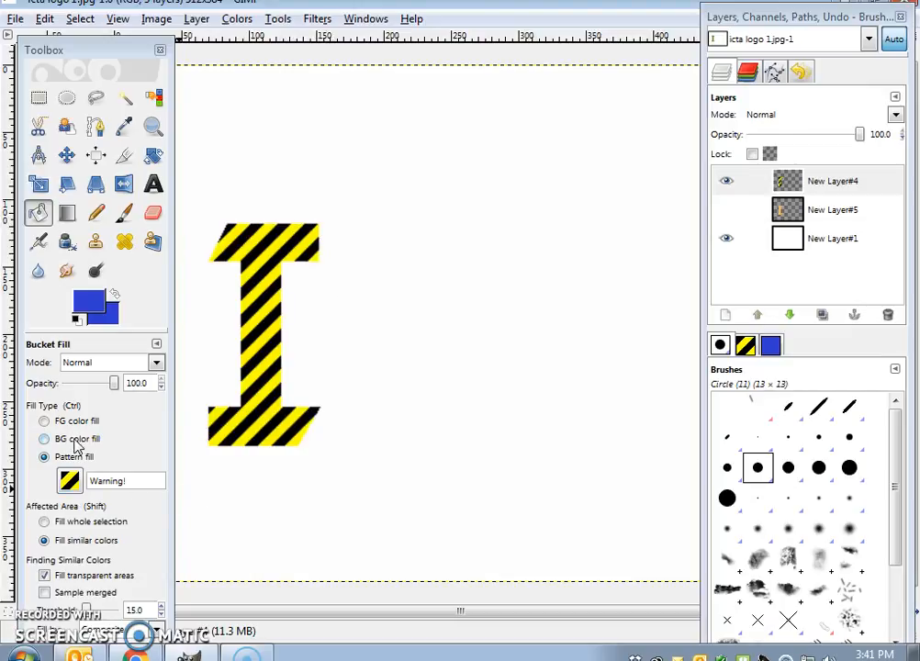
click(91, 521)
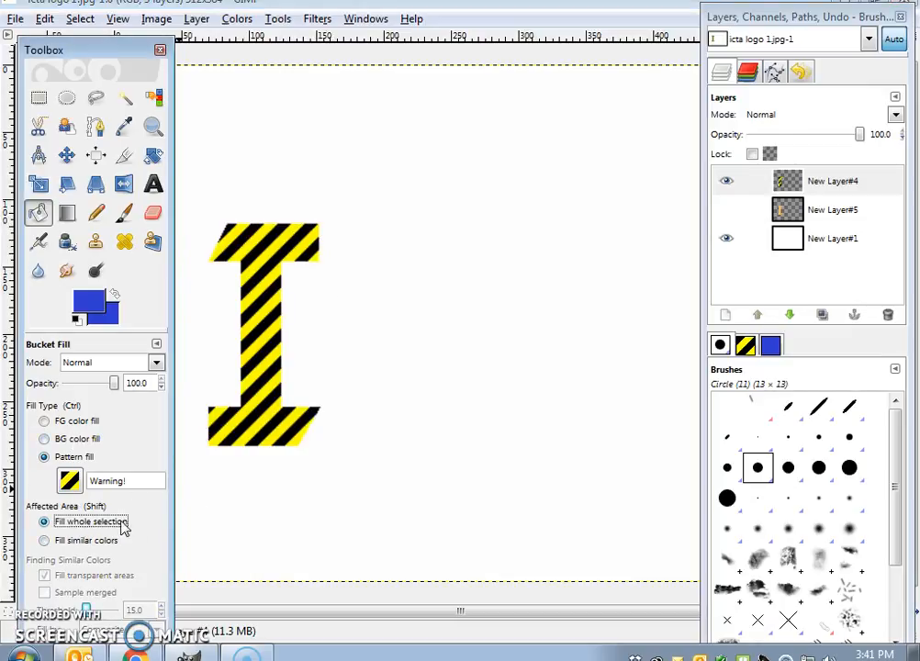